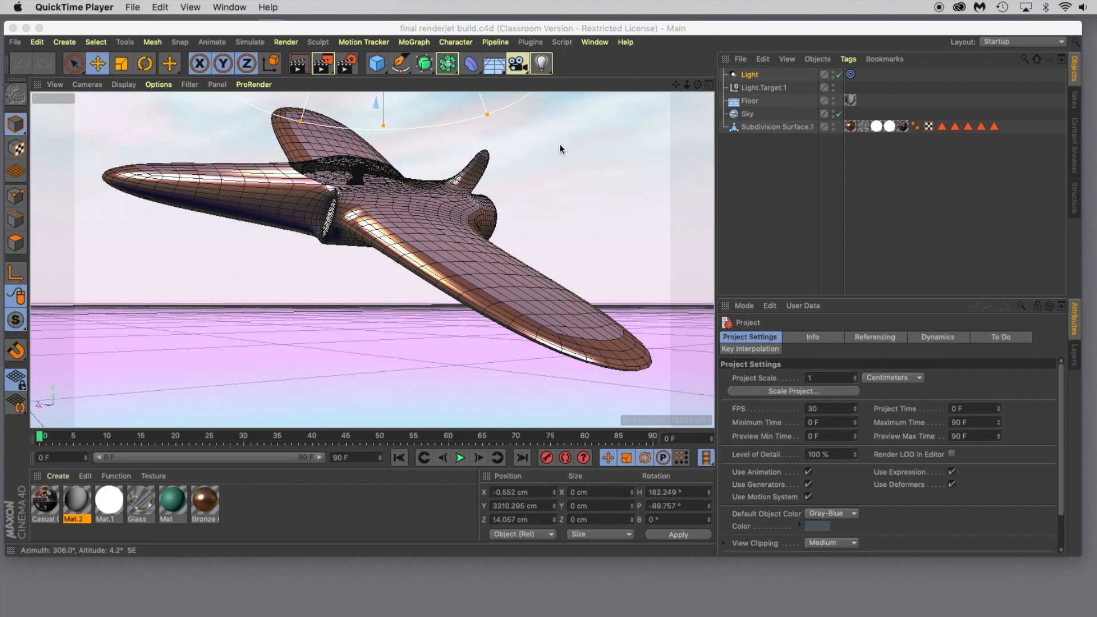
Delete the light, its target null, the floor and the sky from the scene
left_click(750, 77)
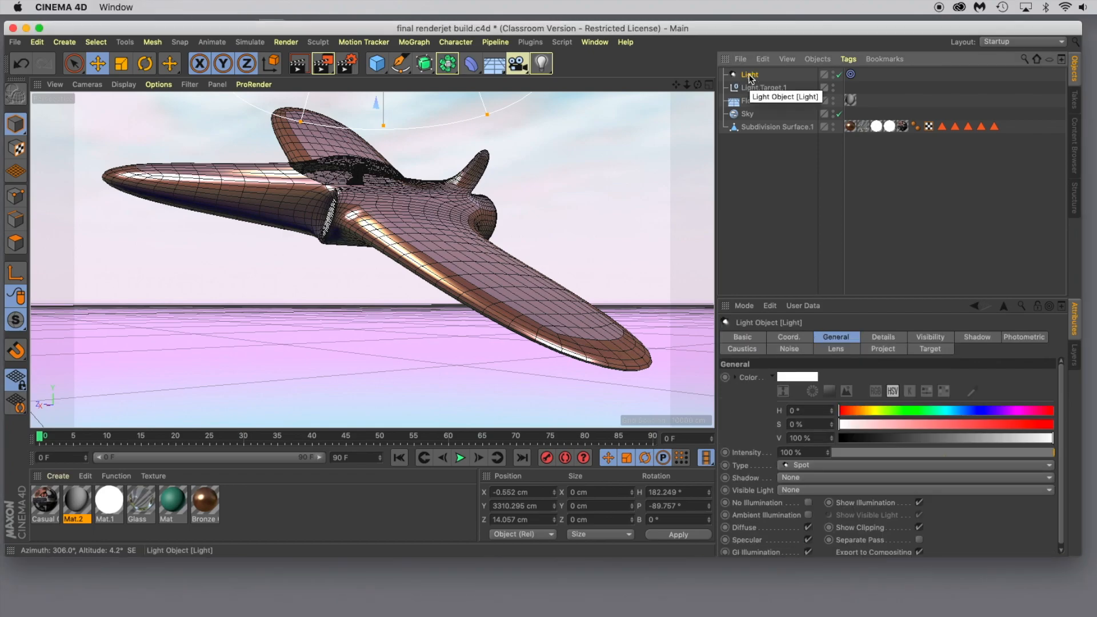
key("Delete")
left_click(748, 76)
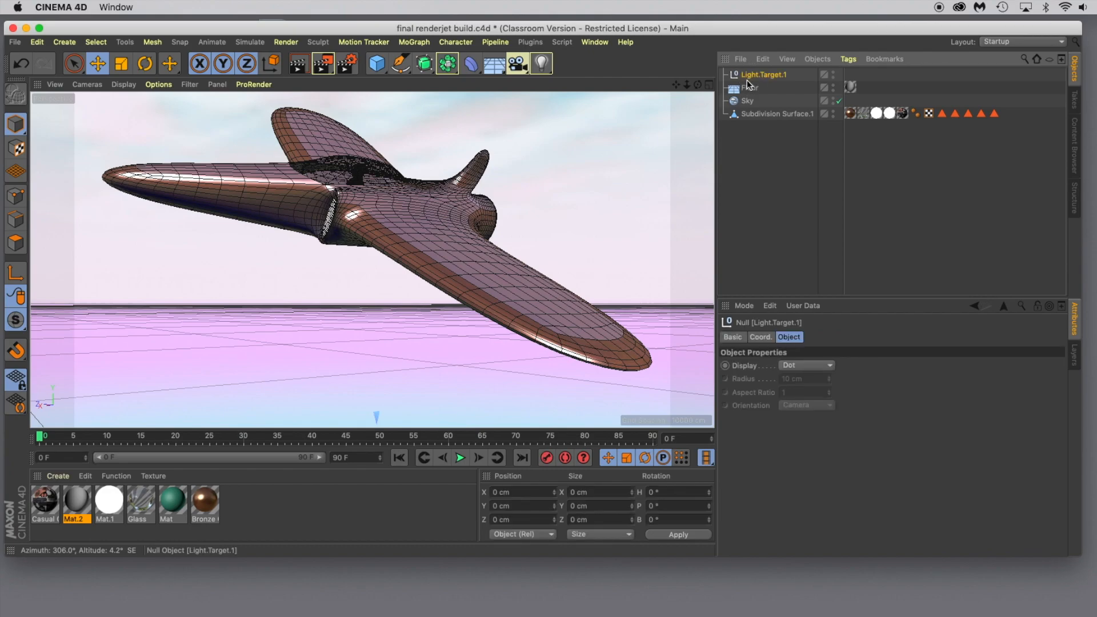
key("Delete")
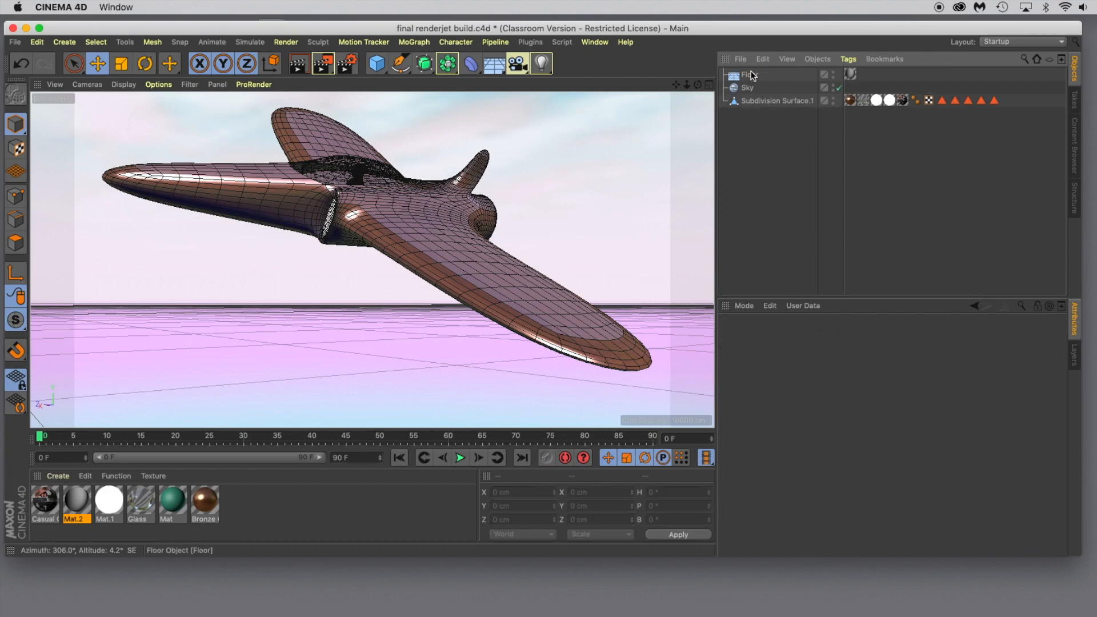
left_click(753, 77)
key("Delete")
left_click(747, 76)
key("Delete")
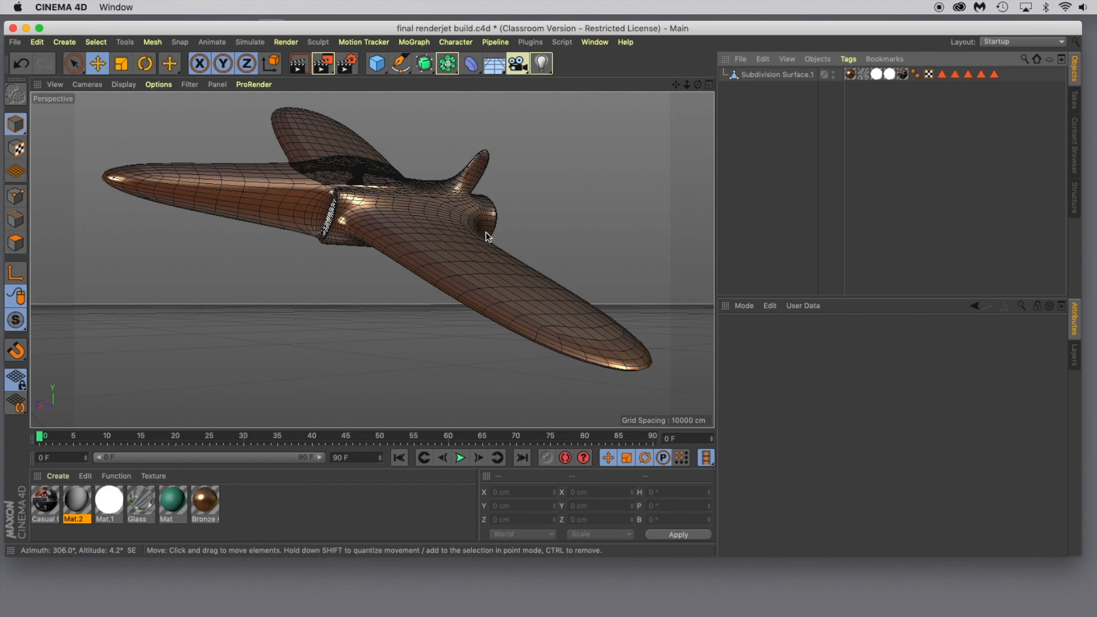
Switch to a full-size Top view of the aircraft and add a Sky object to the scene
scroll(486, 233, "down", 3)
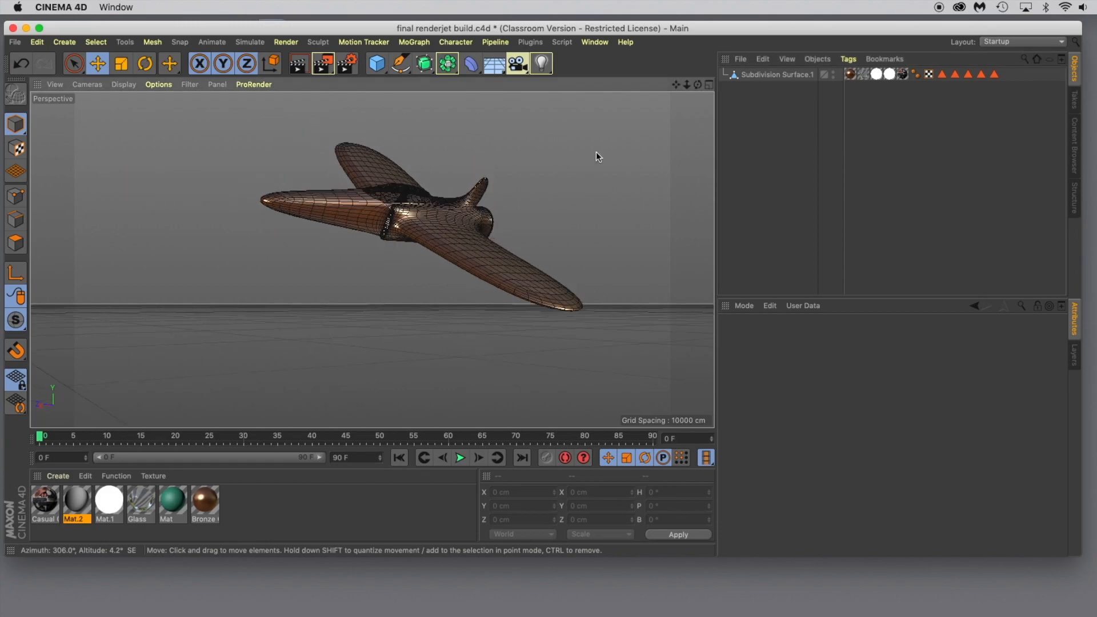
left_click(711, 84)
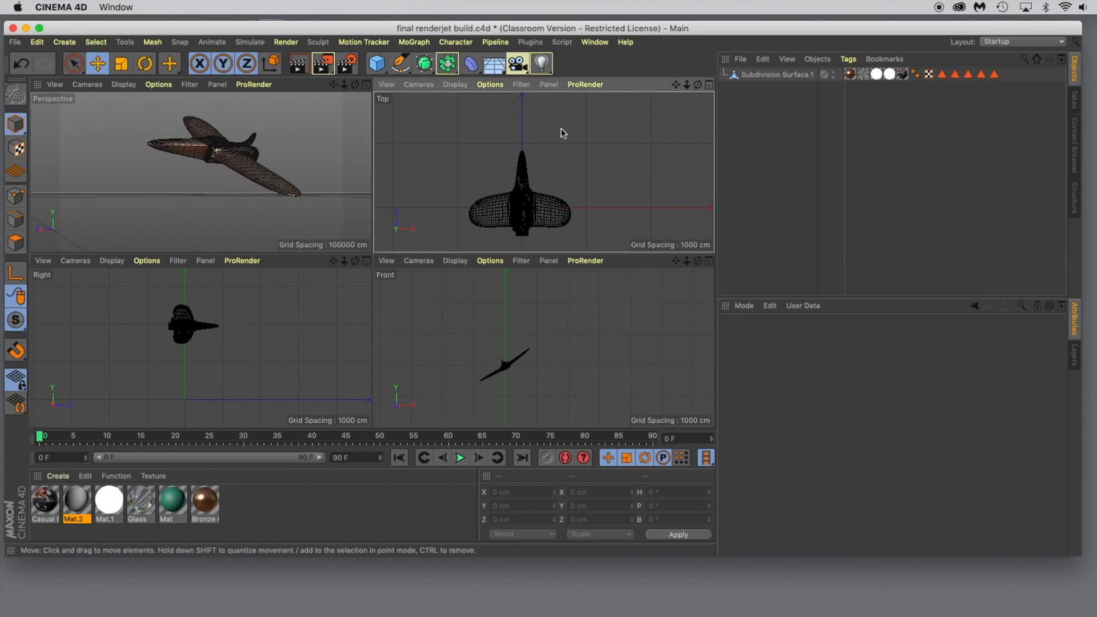
left_click(711, 84)
scroll(591, 189, "down", 4)
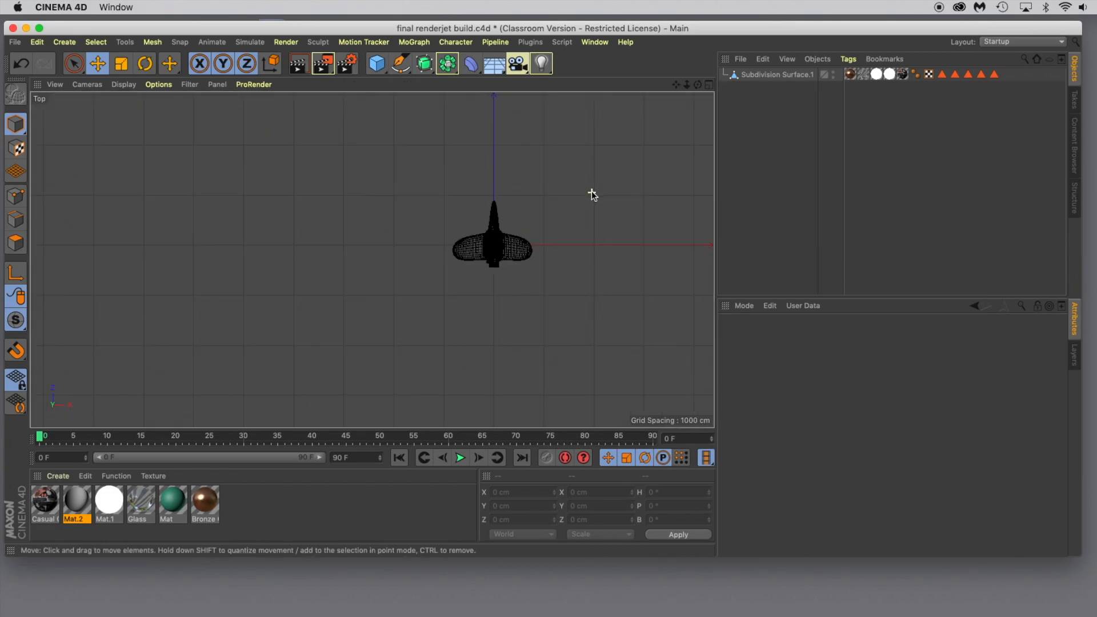
left_click_drag(676, 84, 612, 193)
scroll(546, 279, "down", 4)
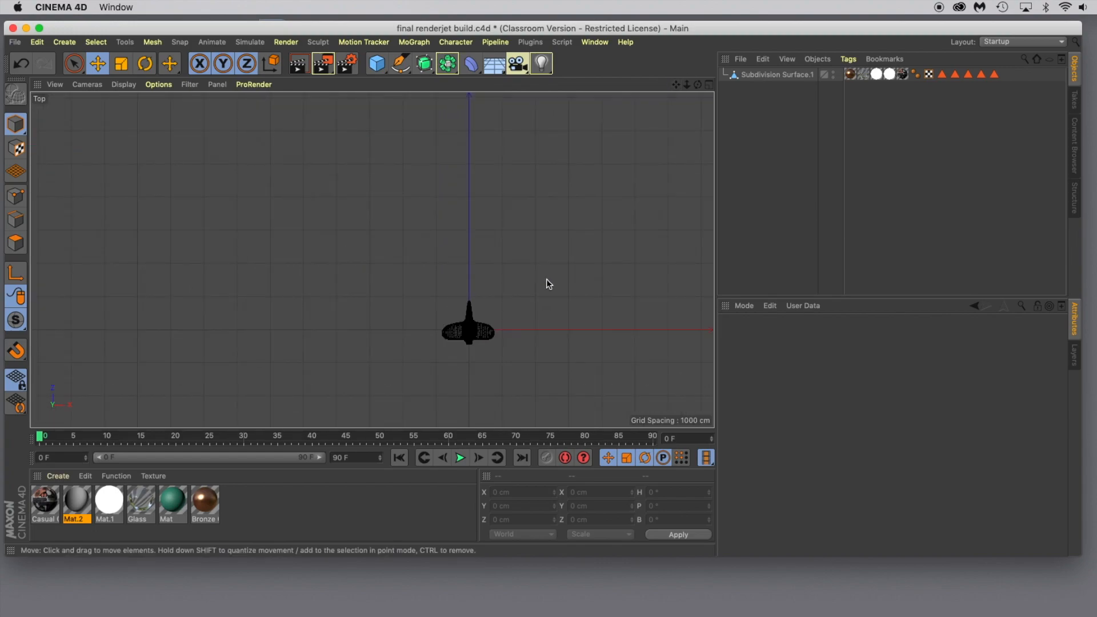
left_click_drag(676, 84, 686, 128)
scroll(640, 137, "up", 2)
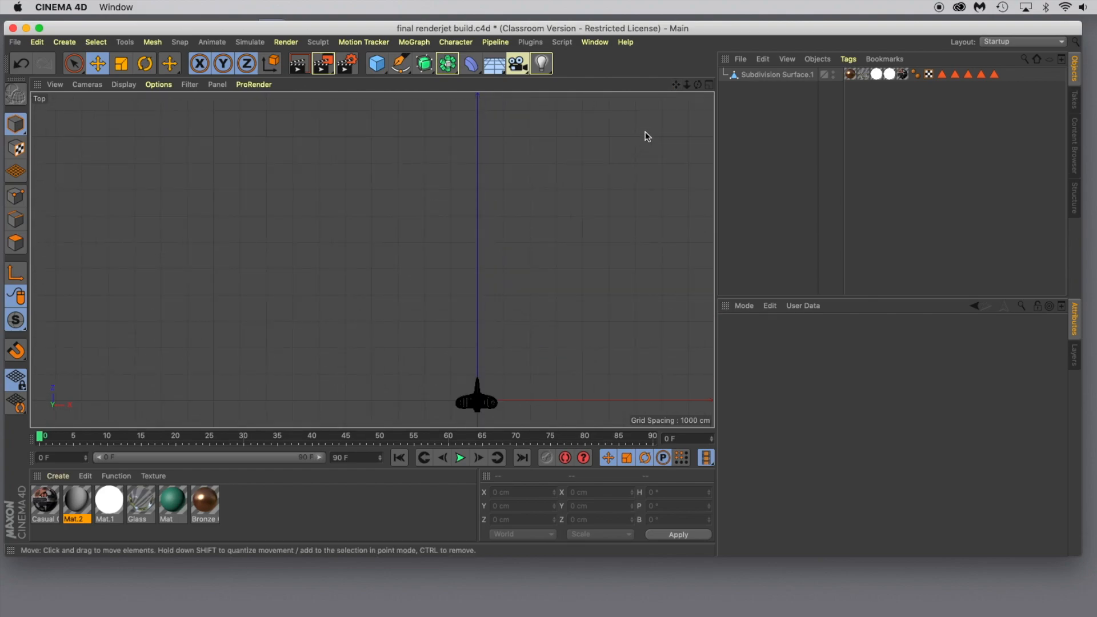
scroll(644, 137, "down", 2)
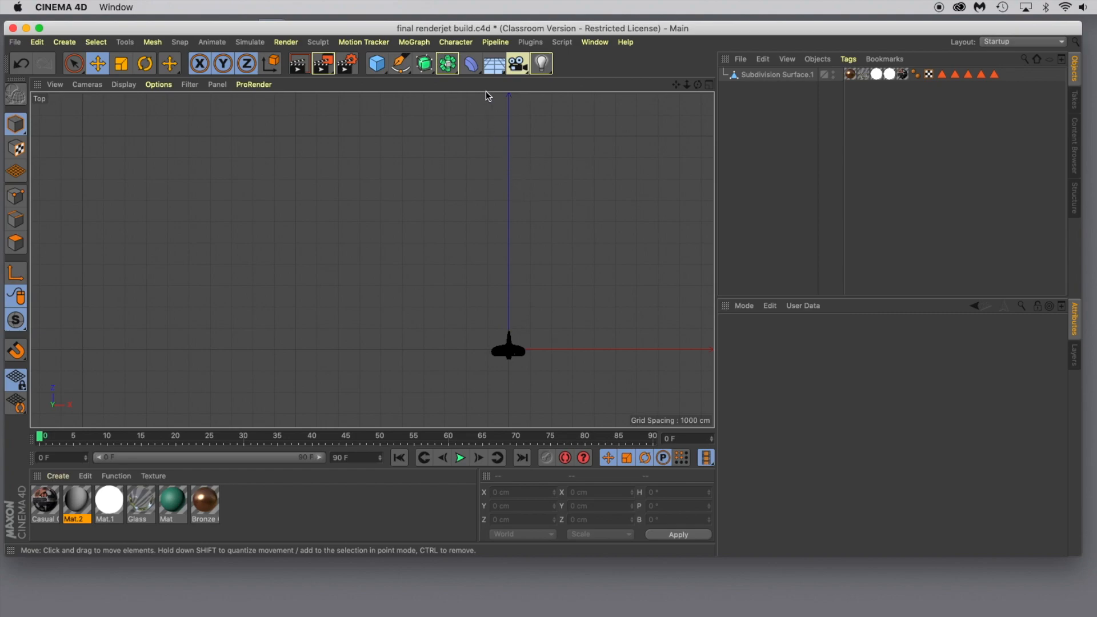
left_click(496, 64)
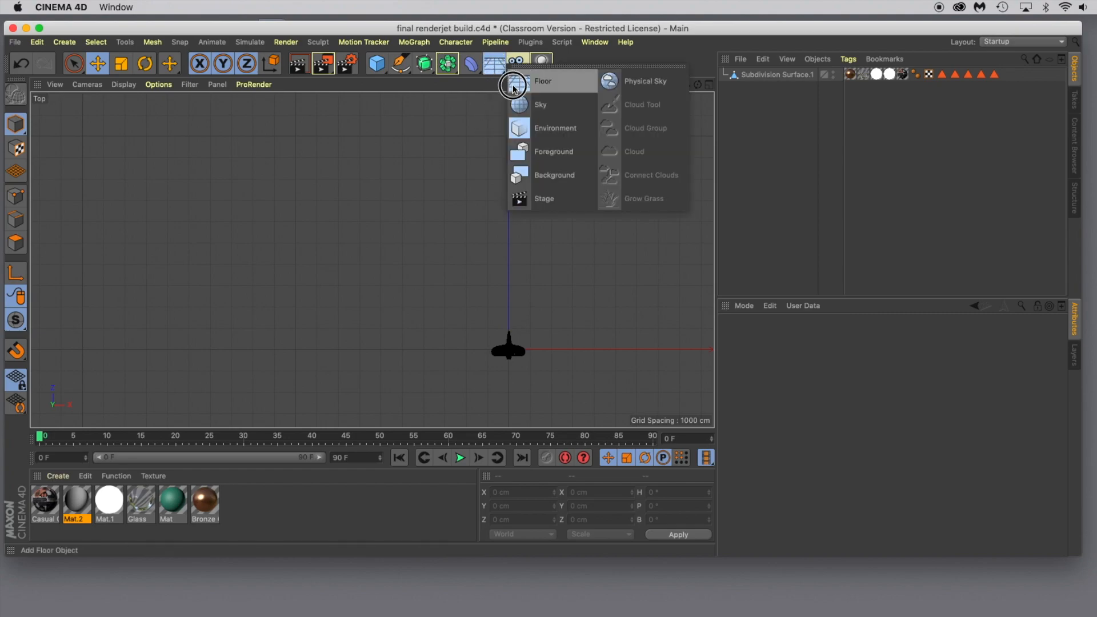
left_click(536, 105)
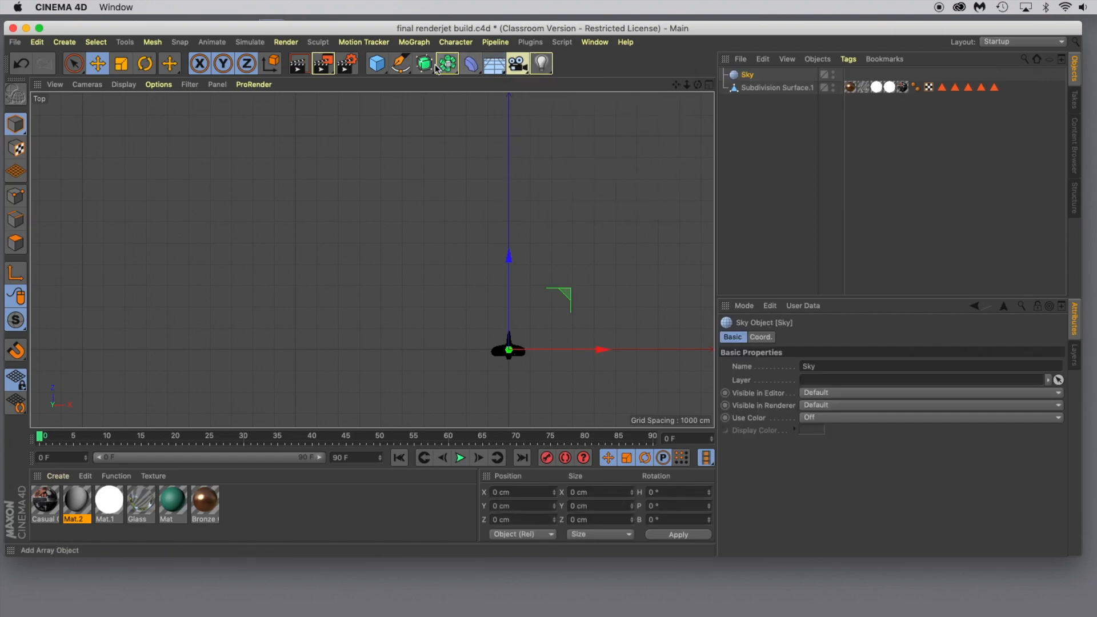
Add a Plane primitive and scale it uniformly to about 17934 cm square
left_click(377, 62)
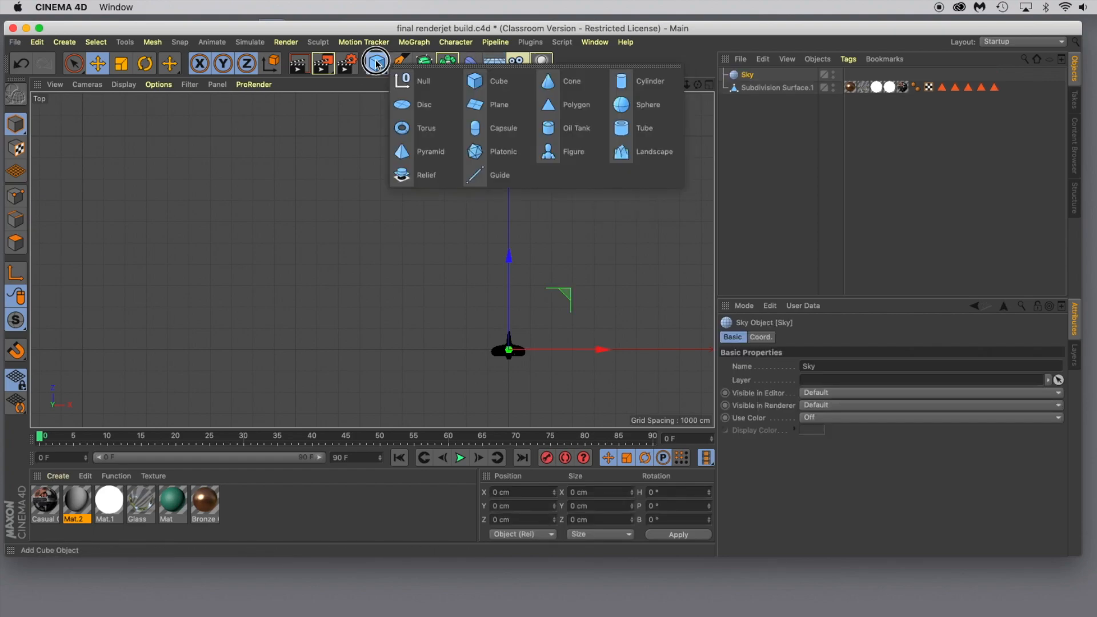
left_click(486, 104)
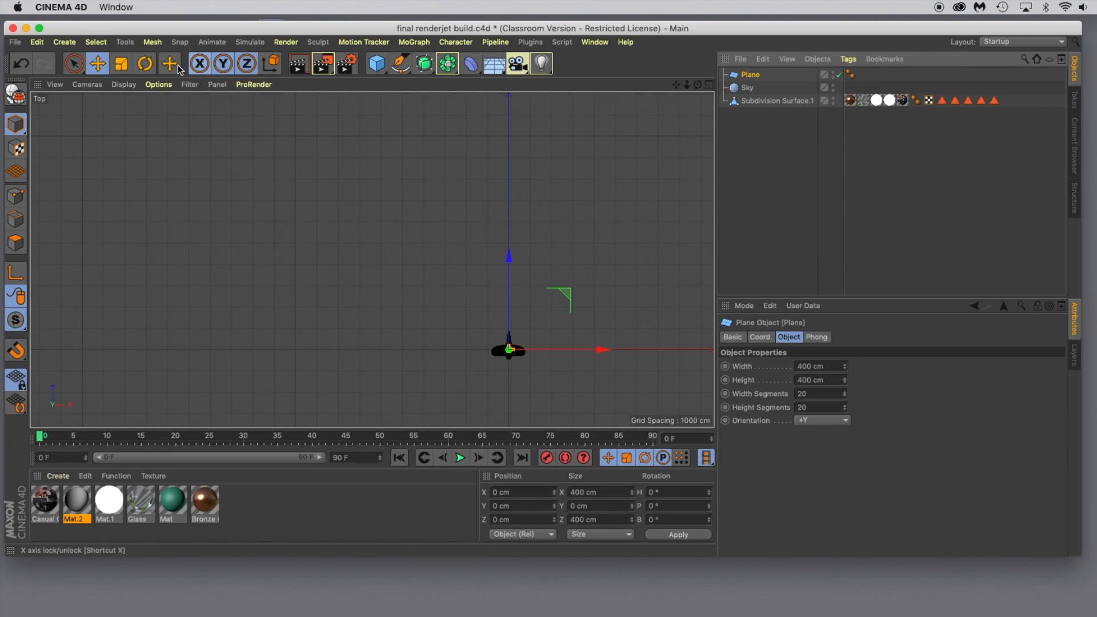
left_click(120, 65)
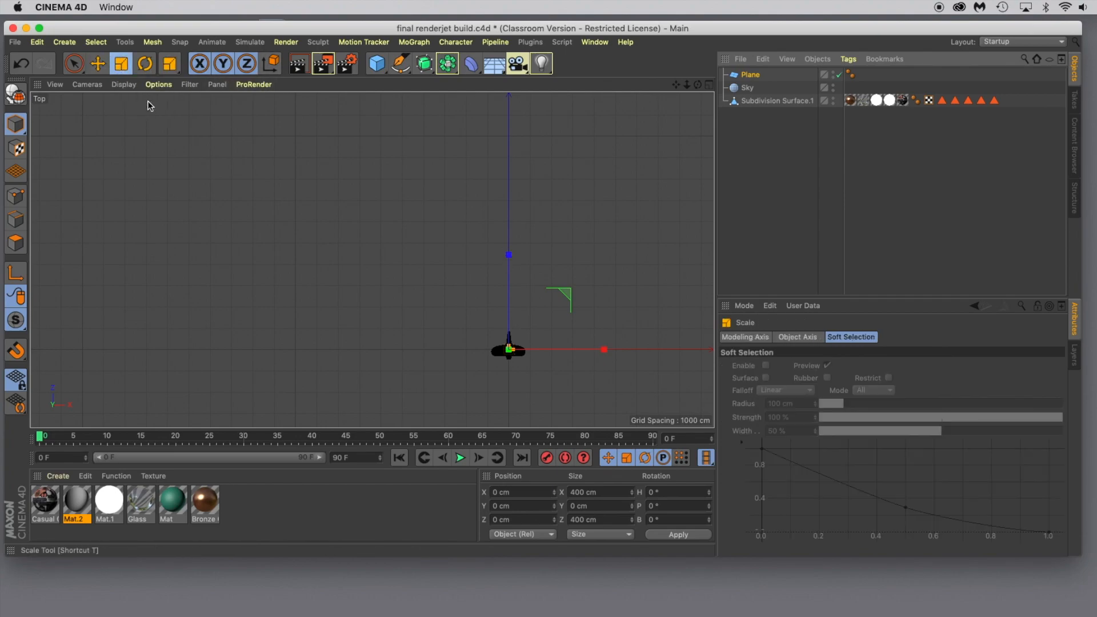
left_click_drag(582, 131, 435, 279)
left_click_drag(210, 243, 384, 191)
left_click_drag(207, 231, 279, 199)
scroll(188, 169, "down", 3)
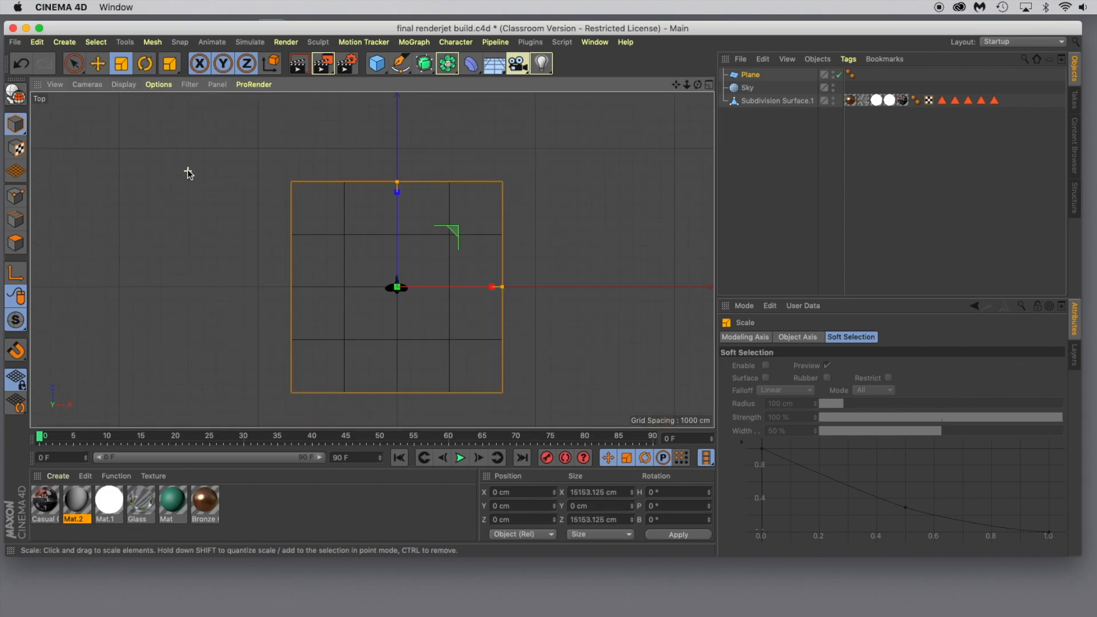
left_click_drag(223, 203, 377, 160)
left_click_drag(350, 201, 299, 235)
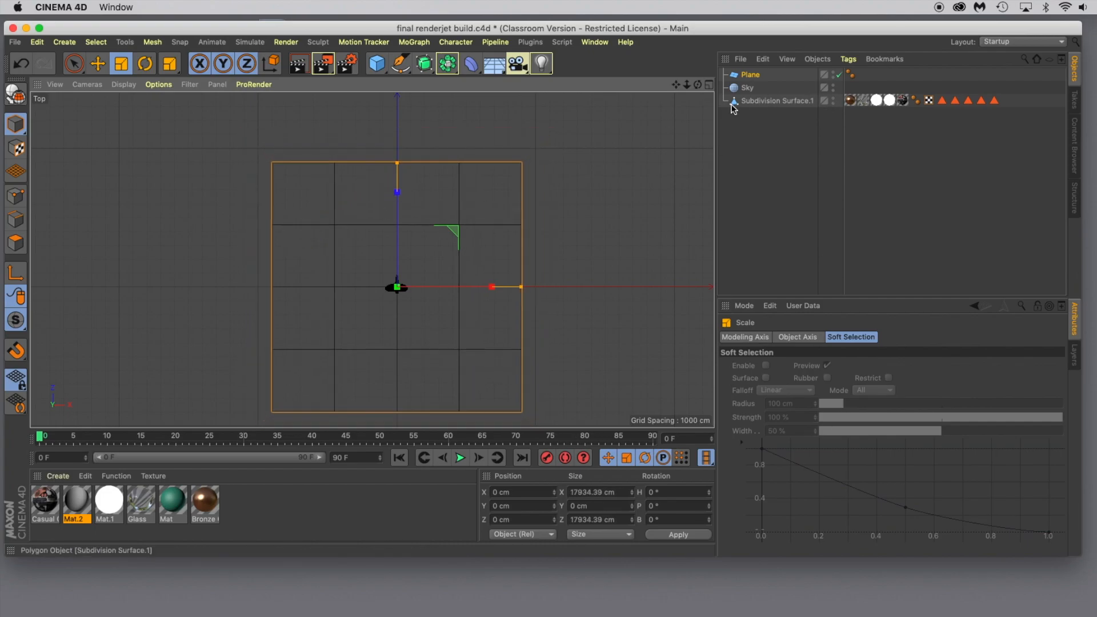
Set the plane's width segments and height segments to 50 each
left_click(750, 75)
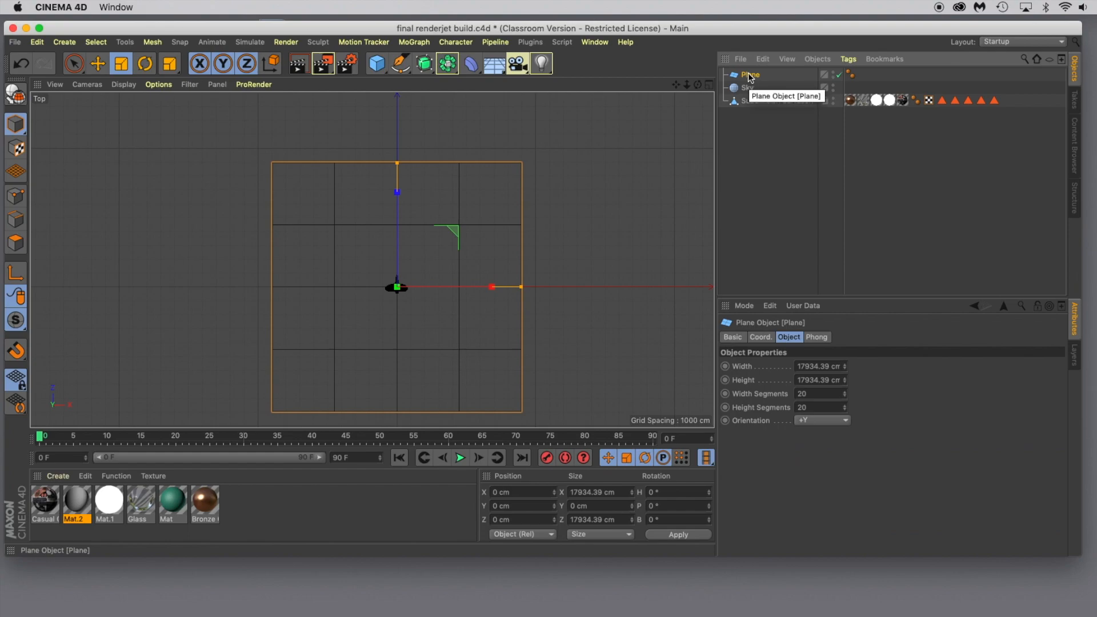
left_click(806, 394)
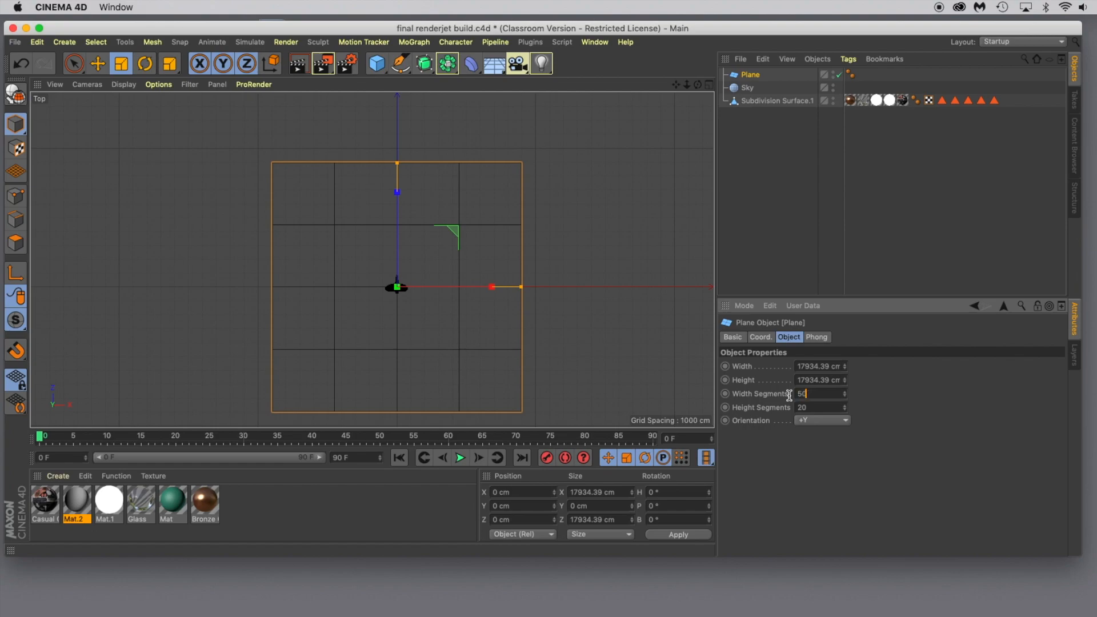
left_click(803, 407)
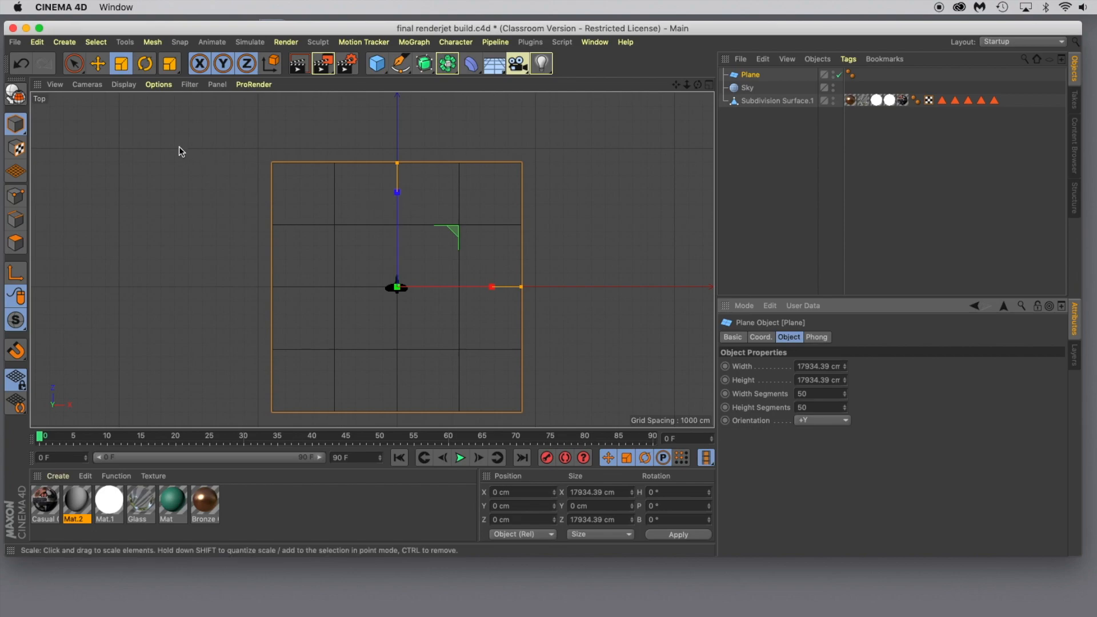
Enlarge the plane to about 26217 by 19728 cm and move it to about X -3646 cm, Z 5947 cm
left_click_drag(162, 181, 223, 167)
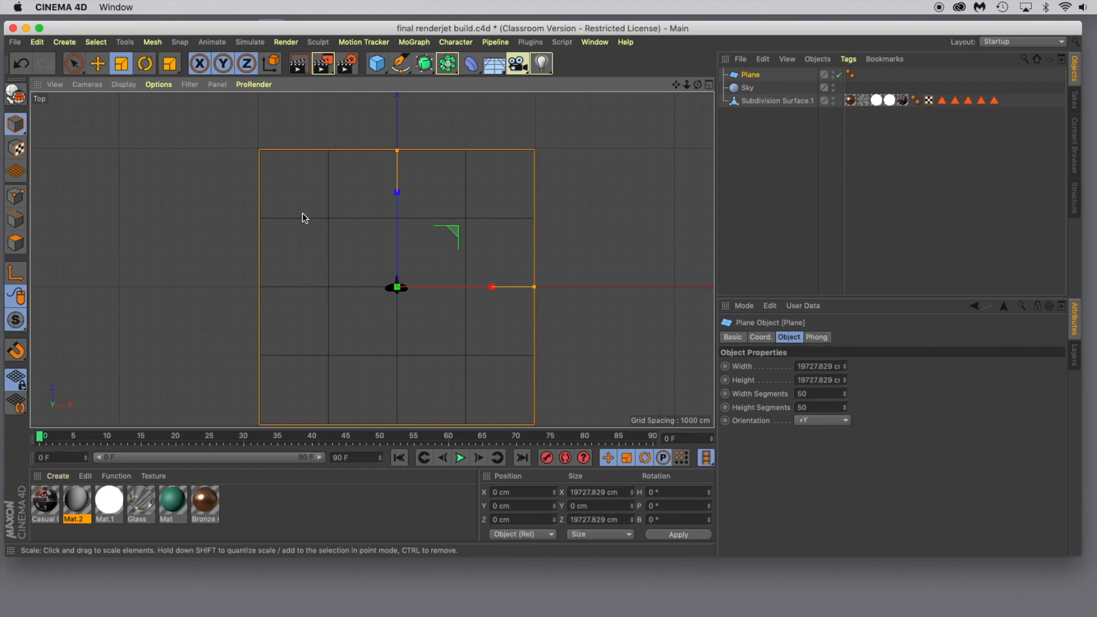
left_click(97, 64)
left_click_drag(363, 268, 291, 207)
scroll(534, 299, "down", 2)
left_click_drag(402, 309, 441, 307)
left_click_drag(493, 223, 530, 223)
left_click(754, 76)
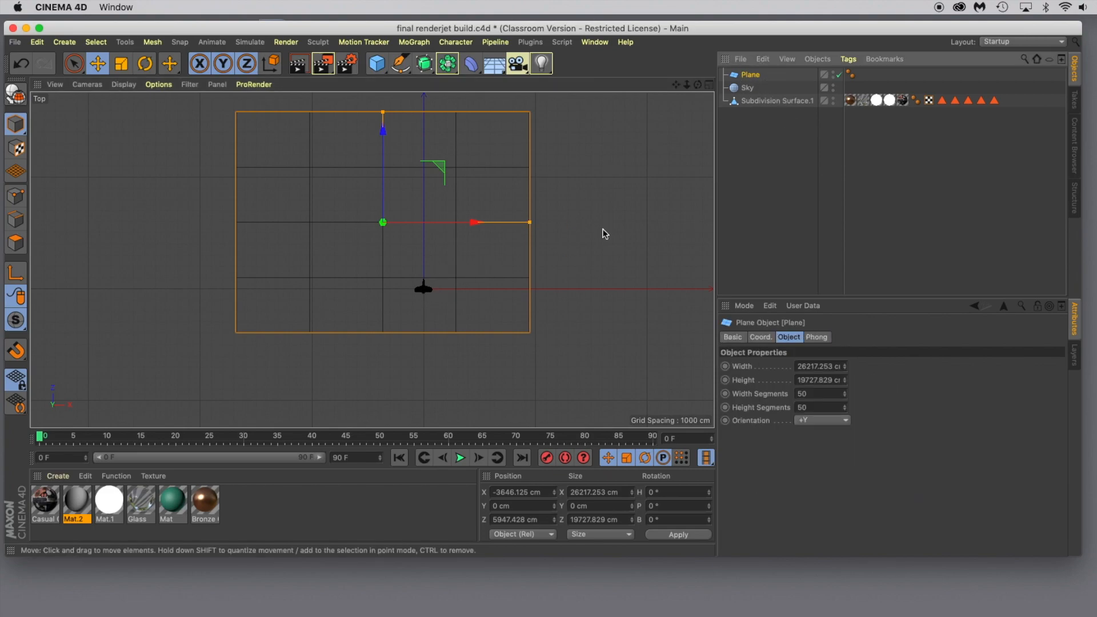
Rename the aircraft's Subdivision Surface.1 object as jet
left_click(765, 102)
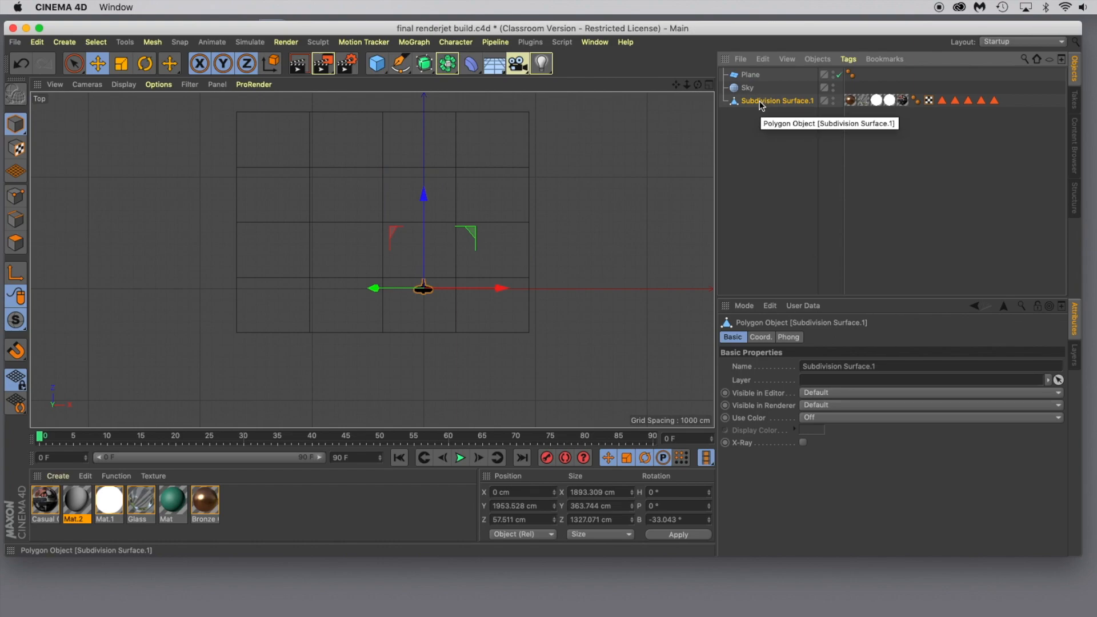
double_click(761, 102)
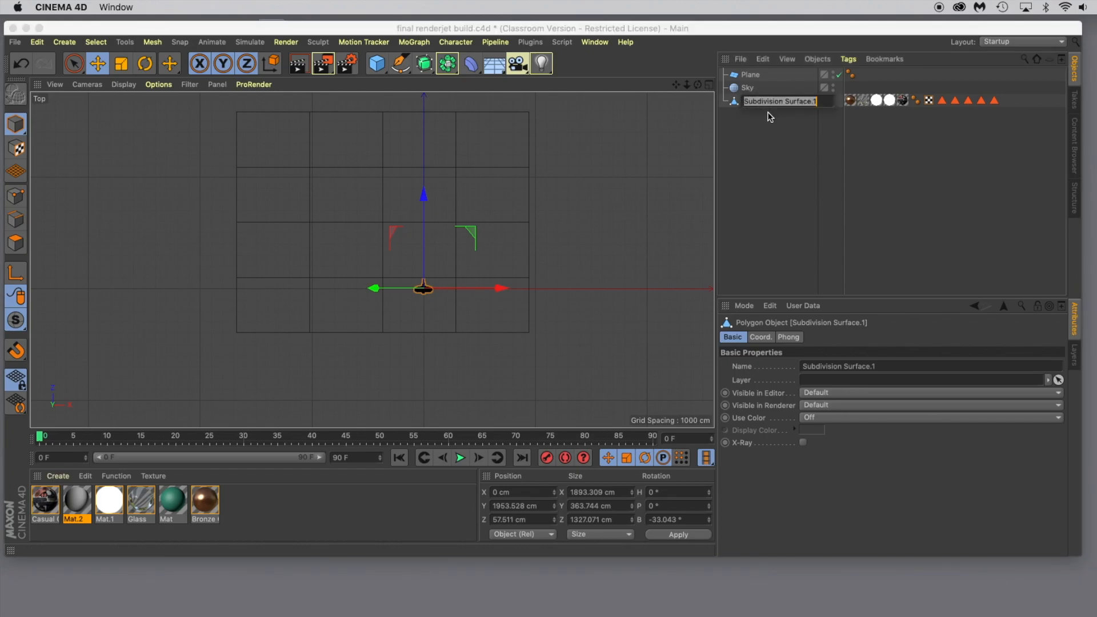
type("k")
type("et")
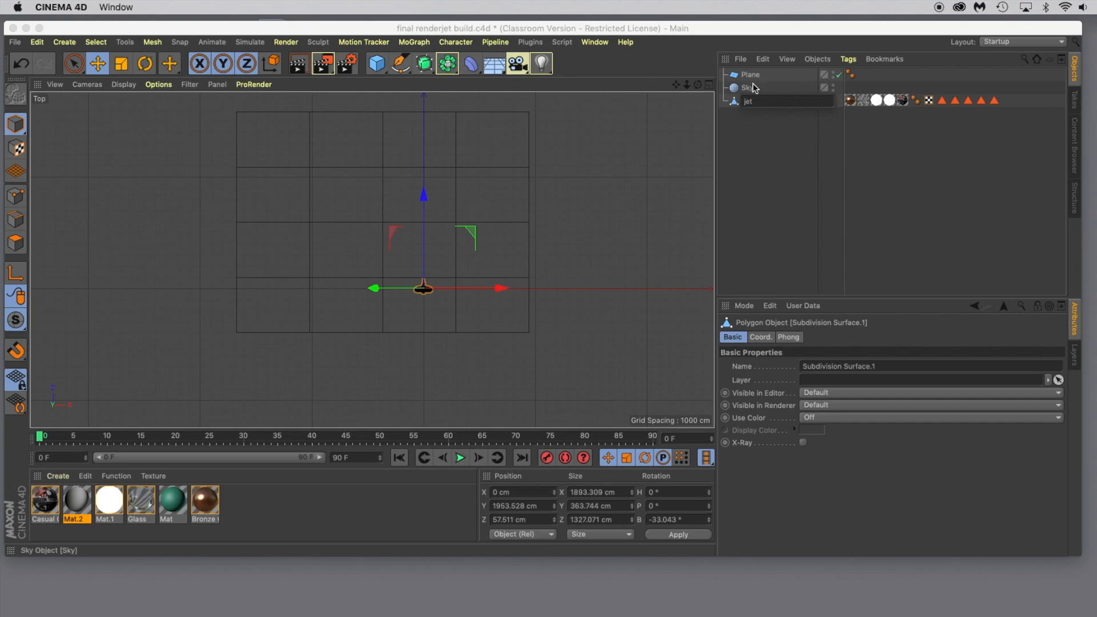
left_click(750, 88)
Rename the Plane object as canyon
left_click(751, 75)
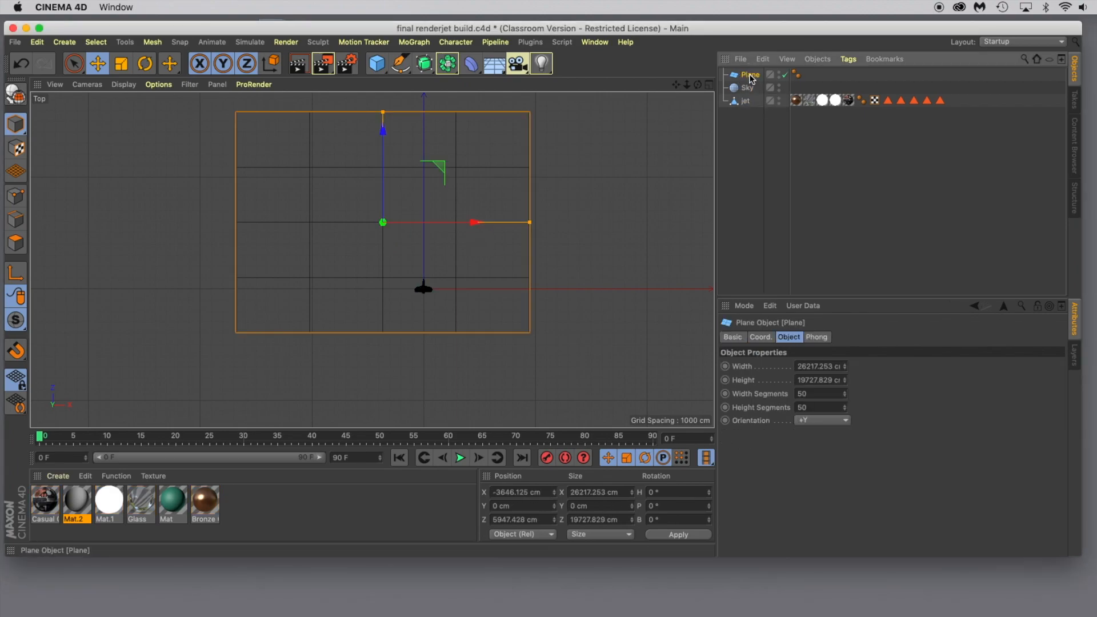
double_click(750, 75)
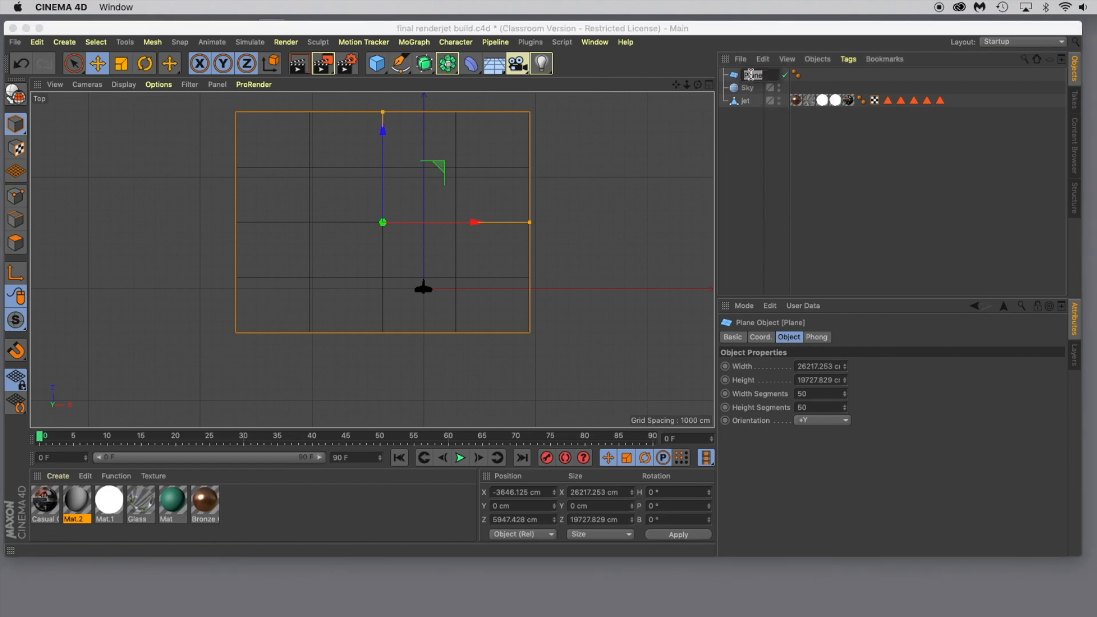
type("o")
left_click(750, 91)
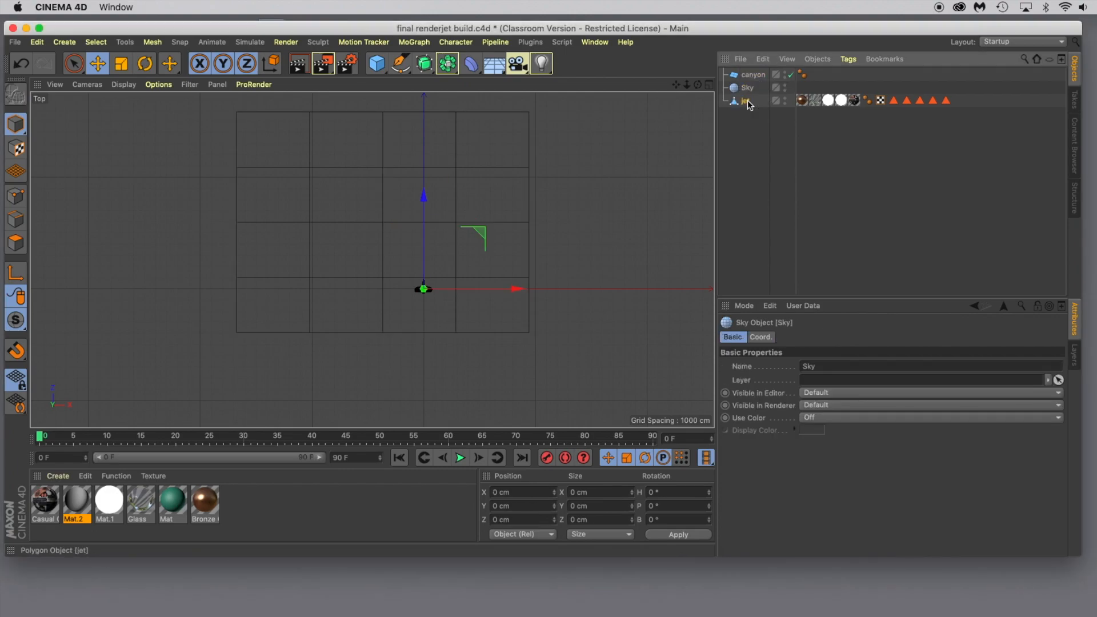
left_click(747, 101)
left_click(748, 87)
Resize the canyon plane to about 33348 by 20543 cm and shift it along X to about -6861 cm
left_click(750, 74)
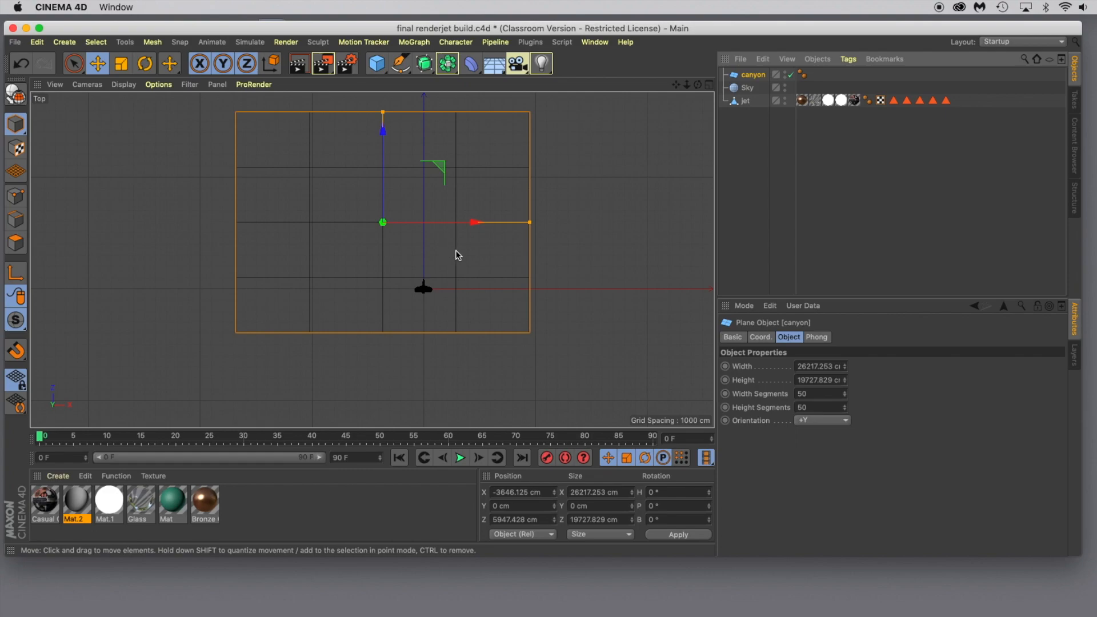
left_click_drag(529, 223, 570, 222)
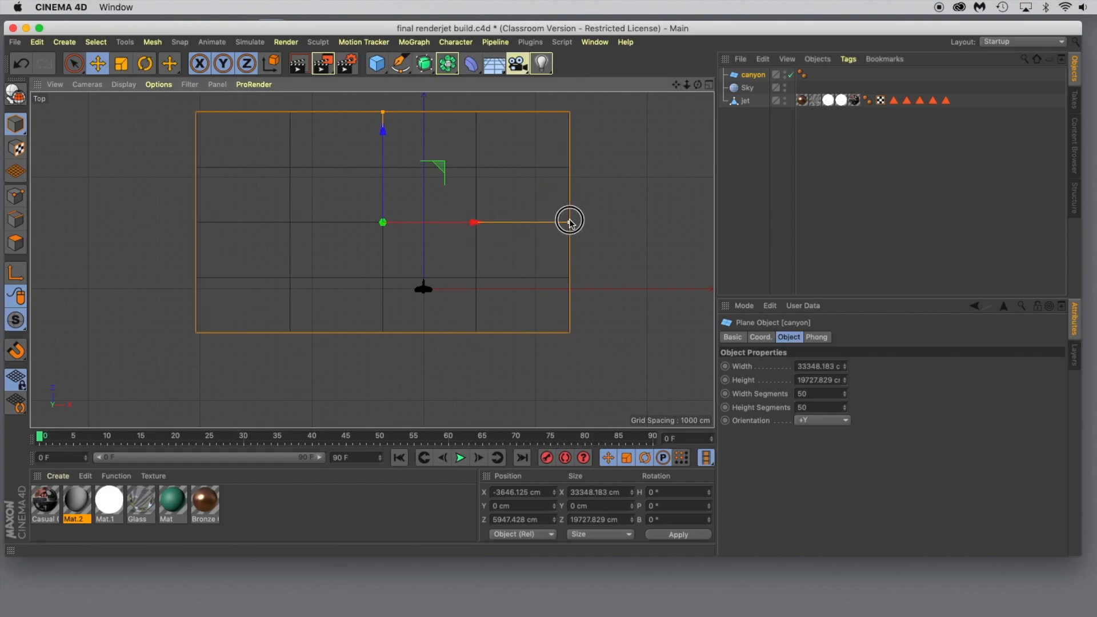
left_click_drag(383, 112, 383, 108)
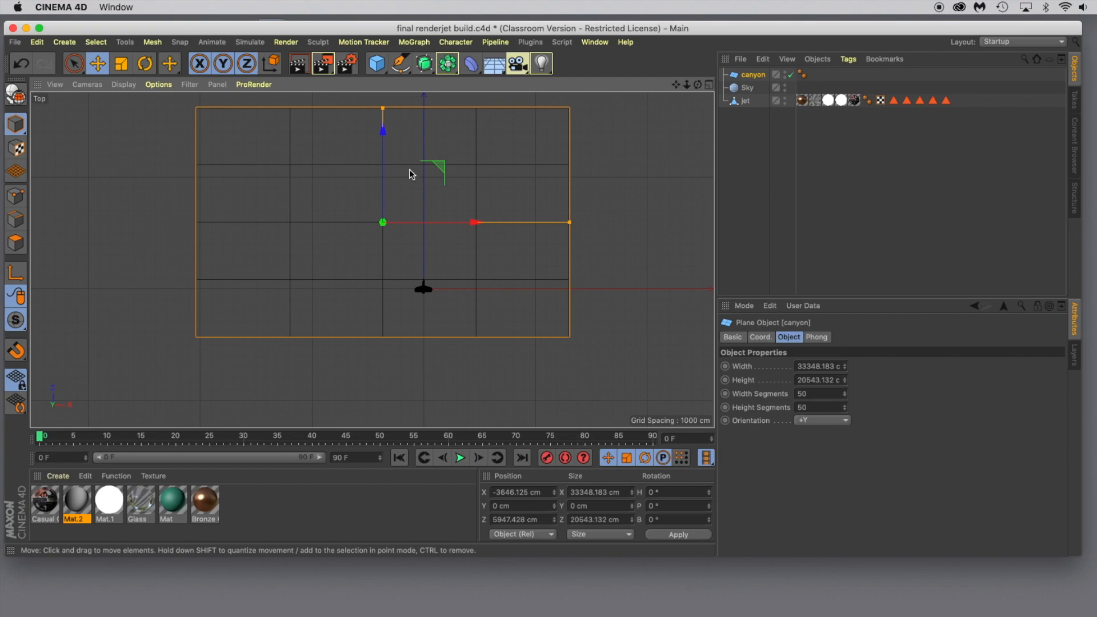
left_click_drag(474, 224, 437, 222)
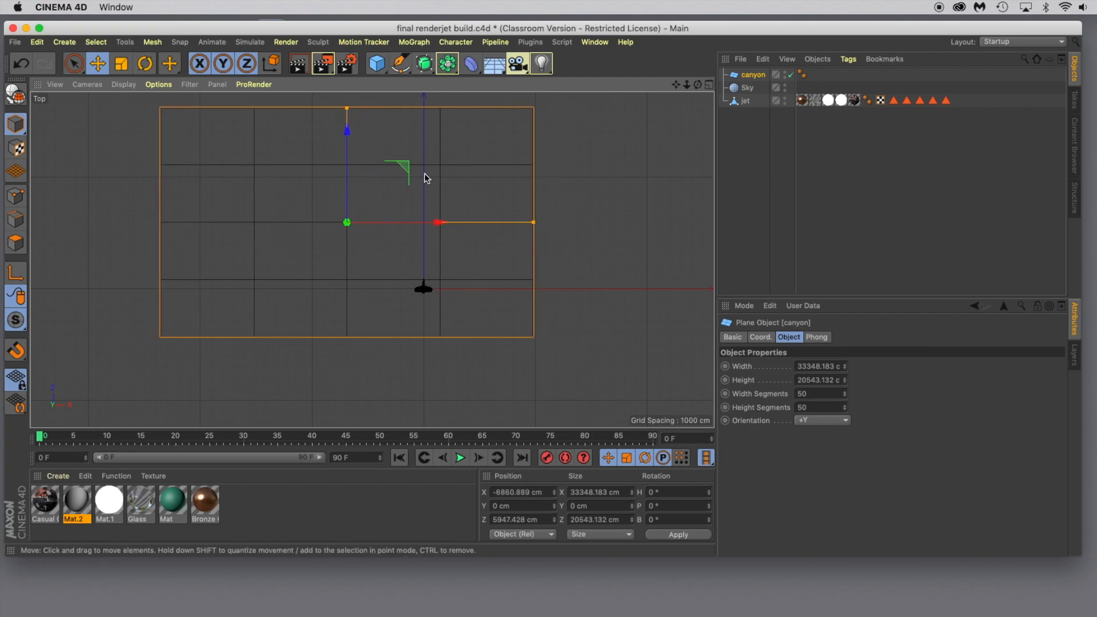
Sketch a freehand winding spline over the canyon plane, starting at the jet, looping around the plane and ending at its near edge
left_click(402, 64)
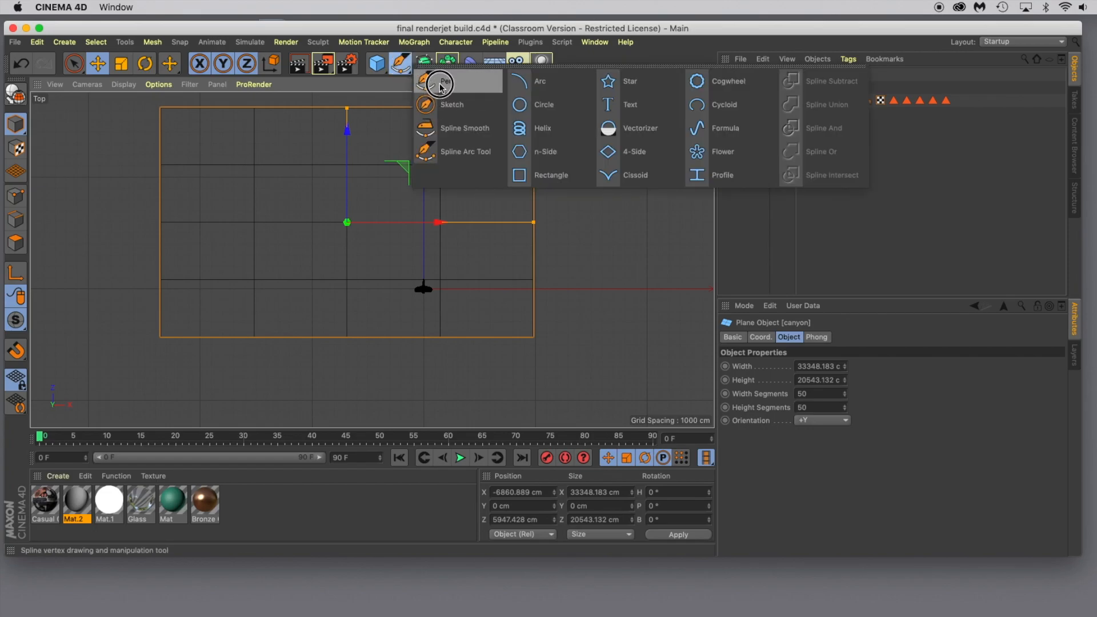
left_click(435, 105)
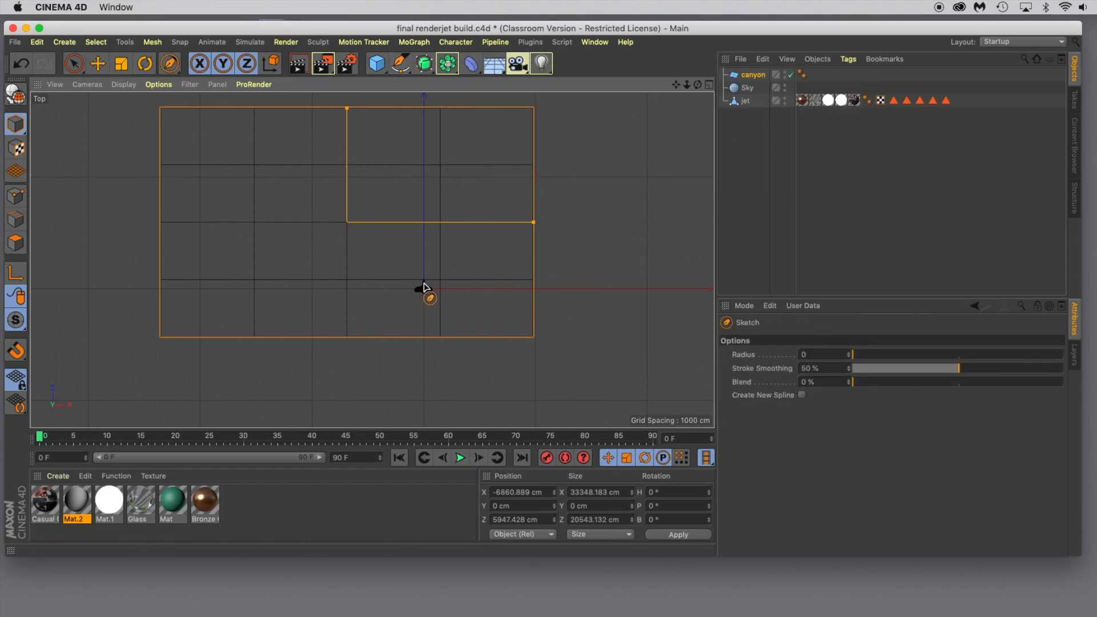
left_click(424, 272)
mouse_move(424, 272)
left_mouse_down()
mouse_move(423, 231)
mouse_move(383, 236)
mouse_move(285, 288)
mouse_move(216, 292)
mouse_move(203, 247)
mouse_move(214, 167)
mouse_move(246, 140)
mouse_move(283, 137)
mouse_move(321, 151)
mouse_move(335, 178)
mouse_move(360, 180)
mouse_move(473, 145)
mouse_move(492, 198)
mouse_move(488, 326)
left_mouse_up()
left_click_drag(490, 336, 489, 336)
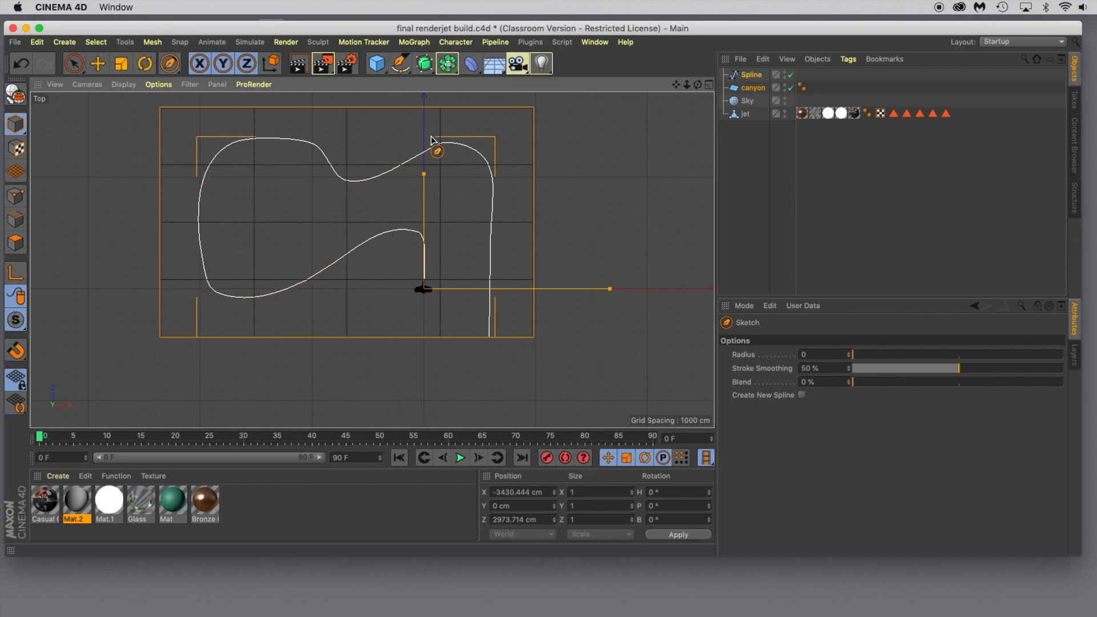
Convert the canyon plane into an editable polygon object, keeping the spline and plane at object level
left_click(16, 197)
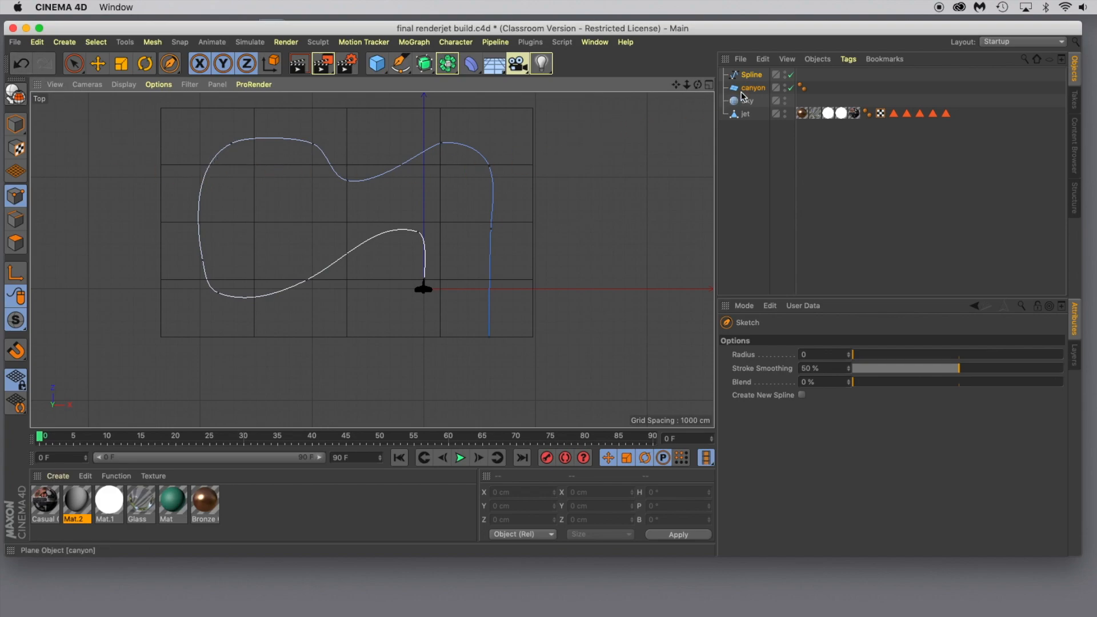
left_click(754, 75)
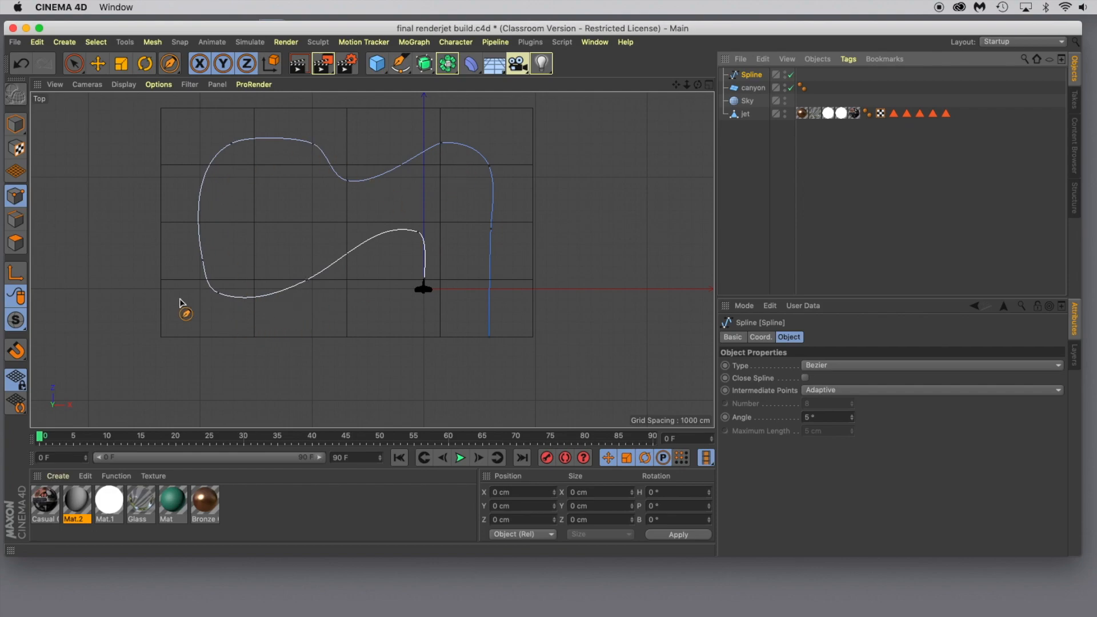
left_click(17, 244)
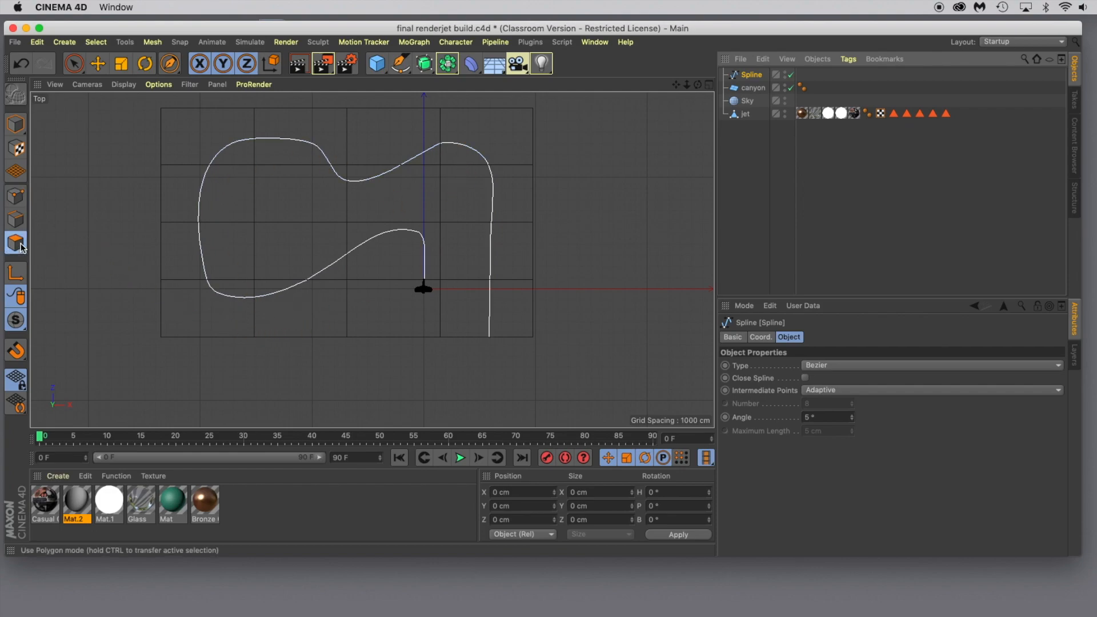
left_click(16, 124)
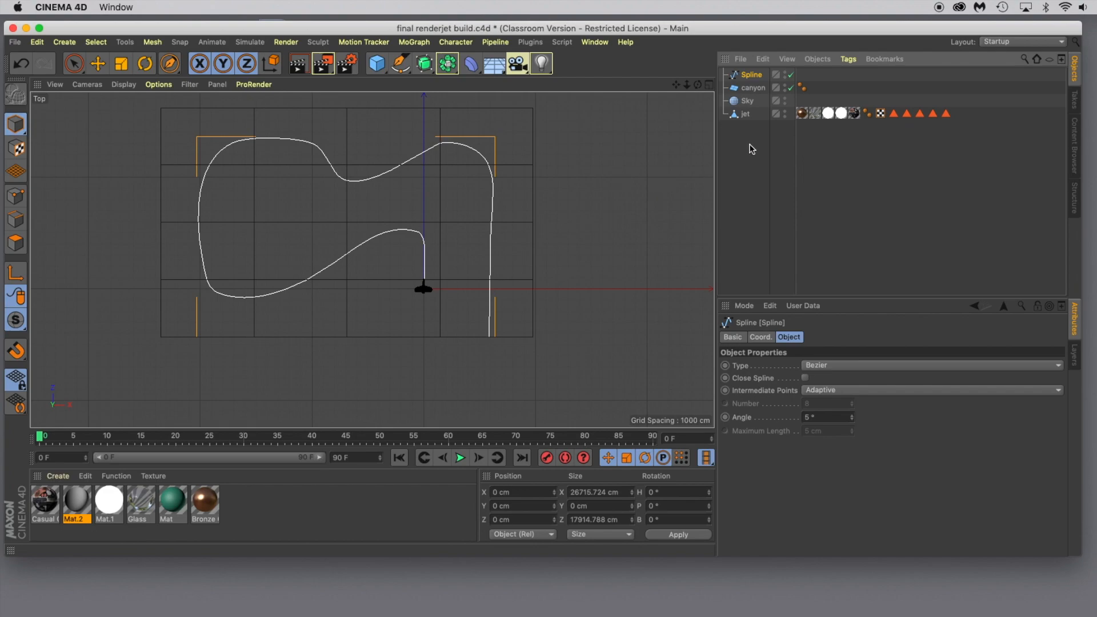
left_click(749, 87)
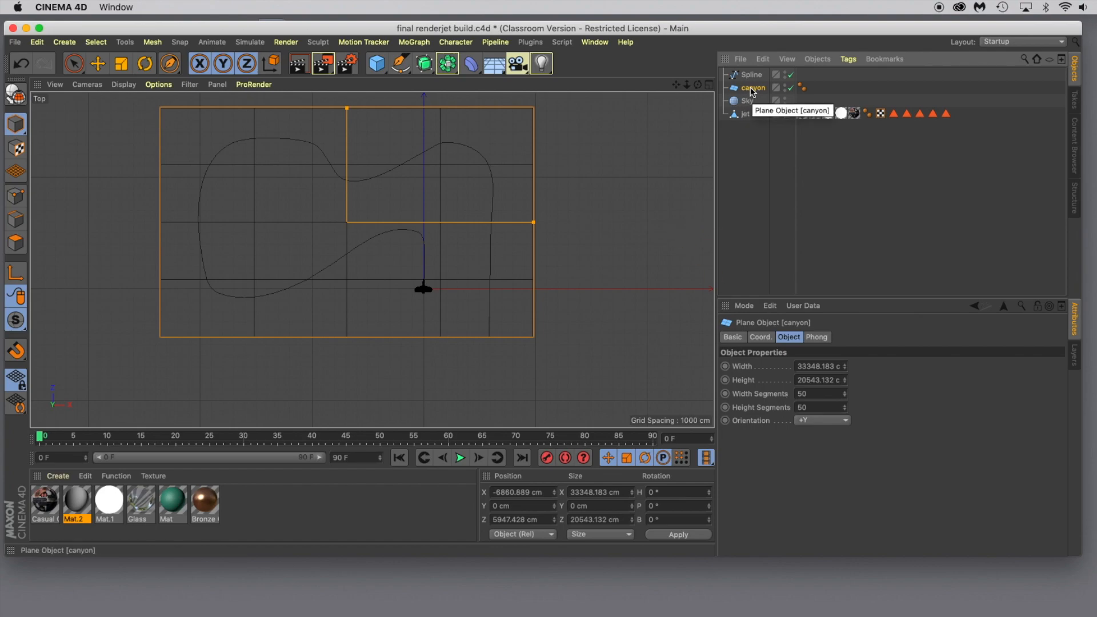
left_click(15, 92)
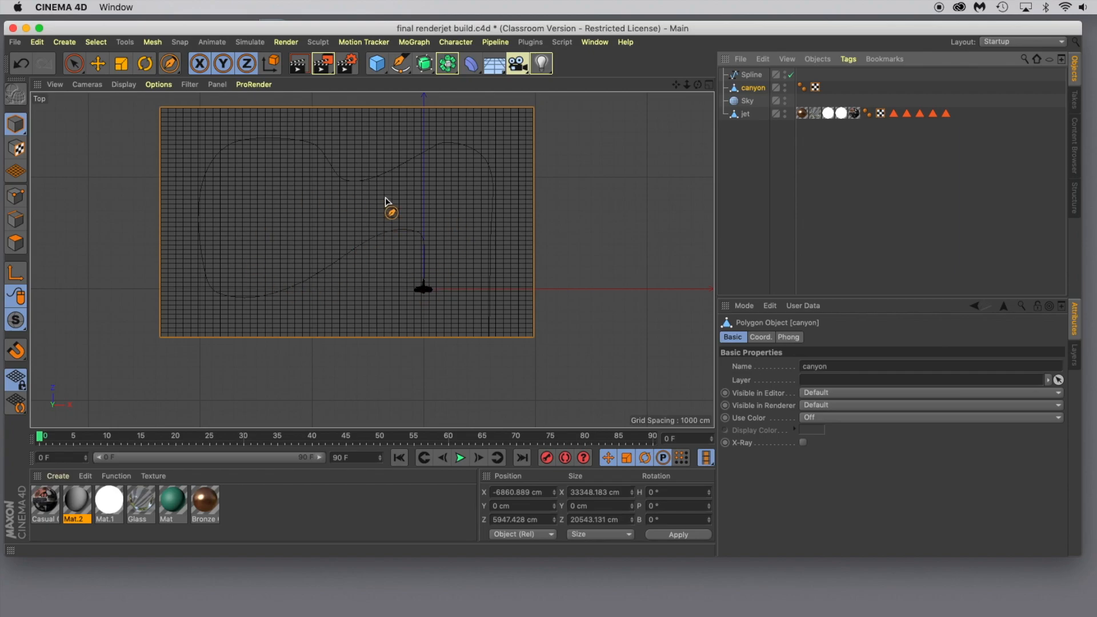
Select a wide, irregular band of canyon polygons along the whole spline path using Live Selection with a radius of 10
left_click(74, 64)
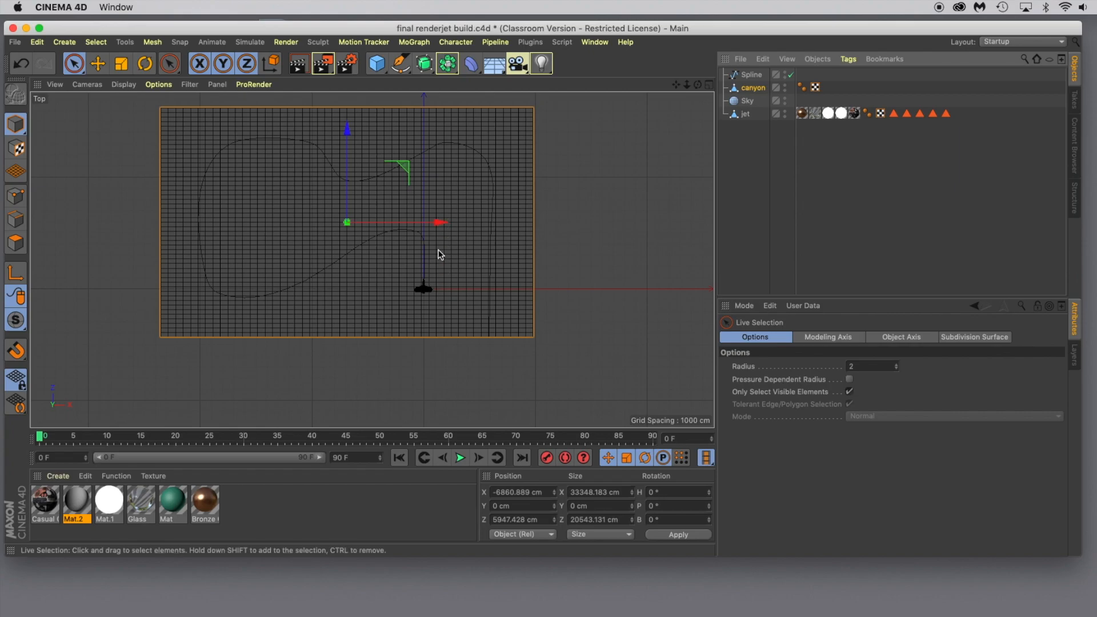
left_click(16, 246)
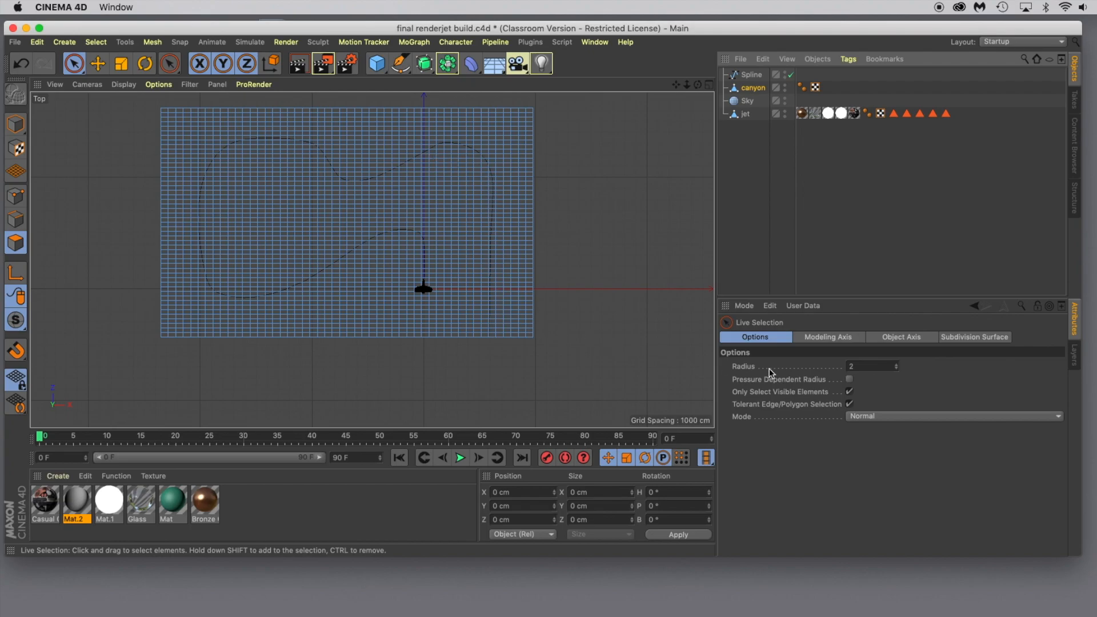
left_click(897, 365)
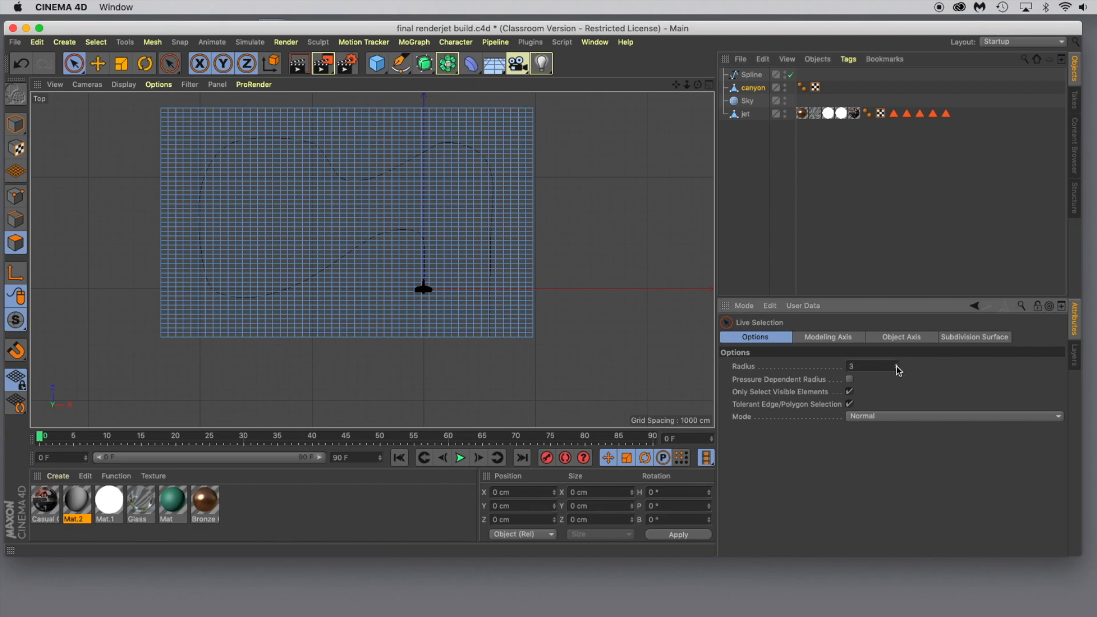
left_click(897, 366)
left_click(896, 366)
left_click(896, 366)
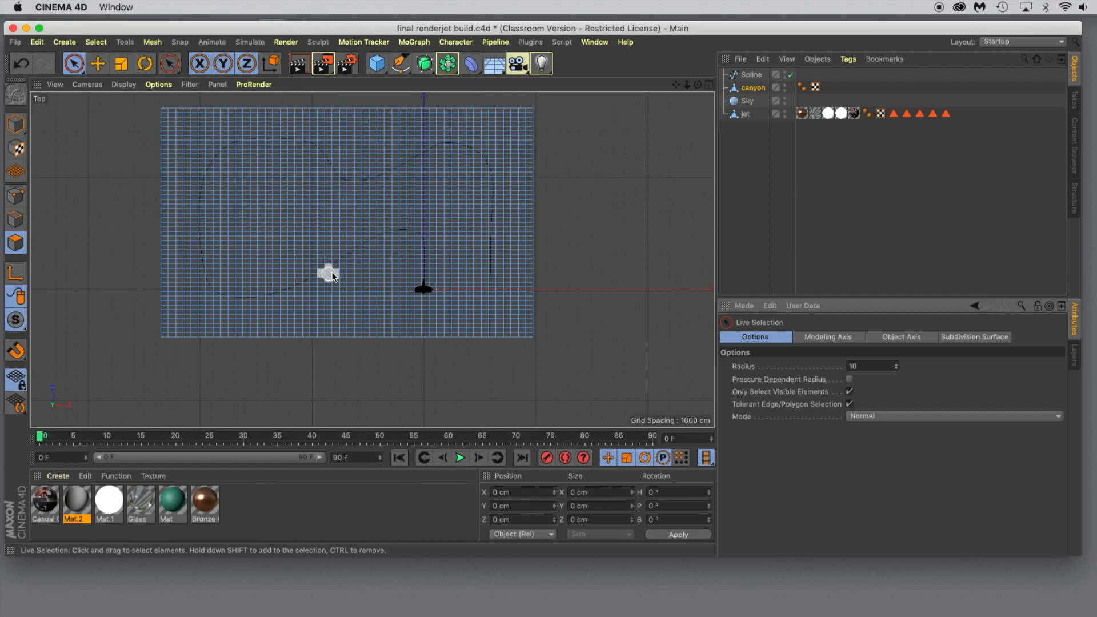
mouse_move(421, 291)
left_mouse_down()
mouse_move(426, 238)
mouse_move(404, 228)
mouse_move(284, 293)
mouse_move(213, 289)
mouse_move(201, 270)
mouse_move(200, 183)
mouse_move(214, 158)
mouse_move(252, 142)
mouse_move(292, 139)
mouse_move(352, 177)
mouse_move(446, 144)
mouse_move(471, 151)
mouse_move(489, 166)
mouse_move(497, 210)
mouse_move(491, 330)
mouse_move(492, 277)
mouse_move(478, 307)
mouse_move(489, 331)
mouse_move(473, 280)
mouse_move(492, 218)
mouse_move(490, 152)
mouse_move(441, 152)
mouse_move(449, 140)
mouse_move(361, 183)
mouse_move(345, 182)
mouse_move(341, 152)
mouse_move(321, 141)
mouse_move(305, 150)
mouse_move(317, 166)
mouse_move(276, 135)
mouse_move(184, 184)
mouse_move(190, 204)
mouse_move(201, 188)
mouse_move(205, 213)
mouse_move(183, 247)
mouse_move(203, 240)
mouse_move(203, 287)
mouse_move(235, 303)
mouse_move(250, 292)
mouse_move(267, 304)
mouse_move(293, 269)
mouse_move(313, 268)
mouse_move(306, 293)
mouse_move(375, 235)
mouse_move(388, 246)
mouse_move(345, 263)
left_mouse_up()
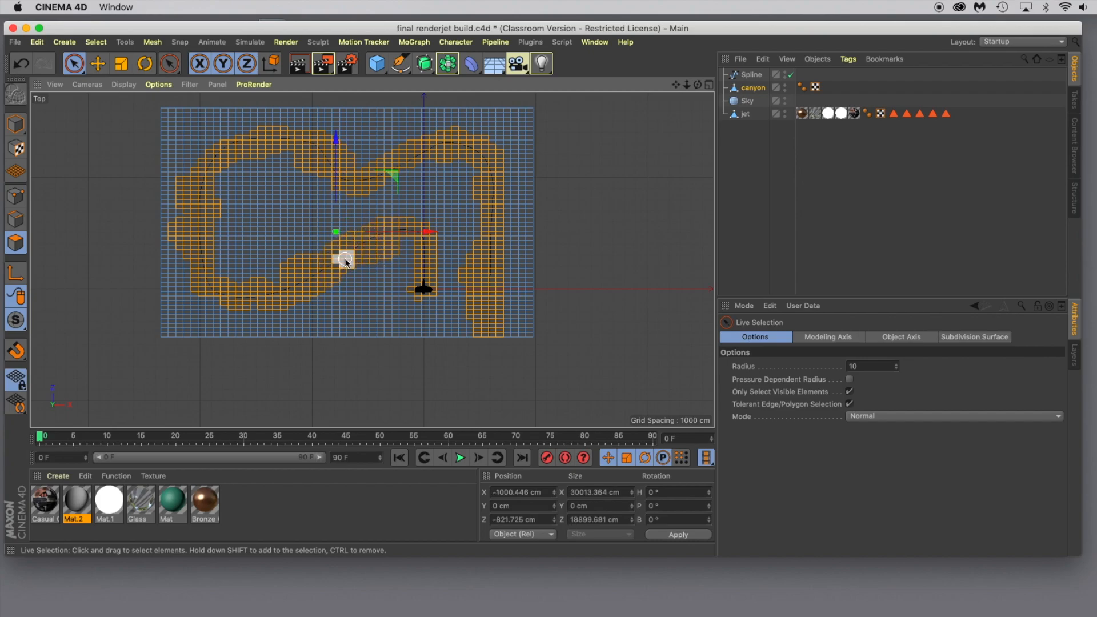
Add three separate patches to the polygon selection: one inside each loop of the path and one at the plane's near edge
mouse_move(263, 213)
left_mouse_down()
mouse_move(259, 223)
mouse_move(286, 200)
mouse_move(265, 203)
mouse_move(251, 234)
left_mouse_up()
mouse_move(325, 325)
left_mouse_down()
mouse_move(377, 331)
mouse_move(340, 329)
left_mouse_up()
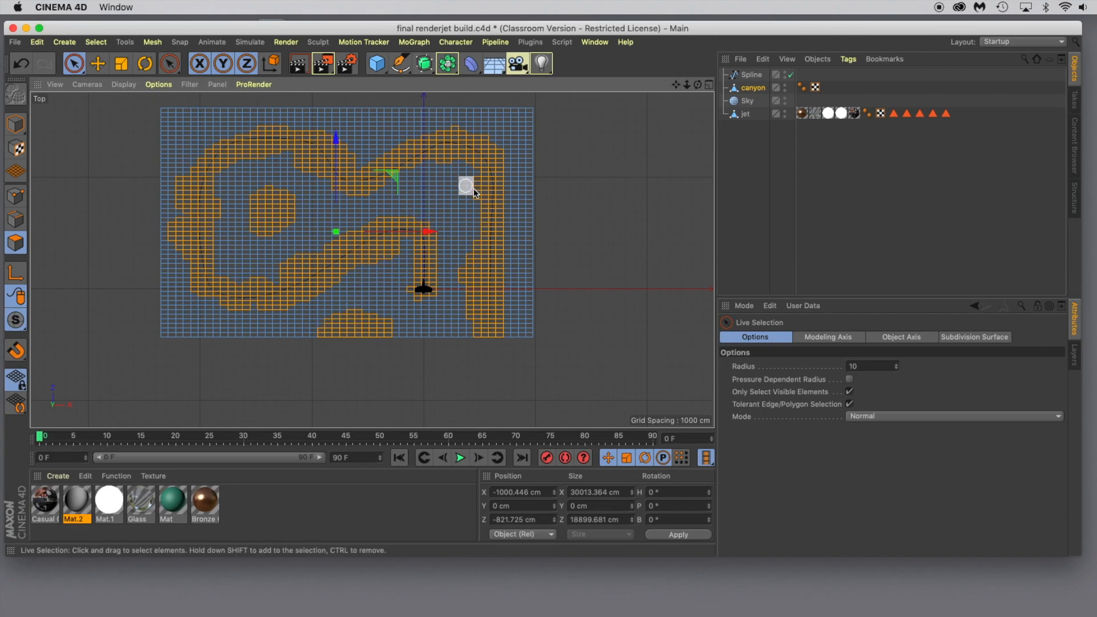
left_click_drag(450, 198, 454, 204, "shift")
Switch to the full-size perspective view and try to bring the selected canyon polygons into view
left_click(710, 84)
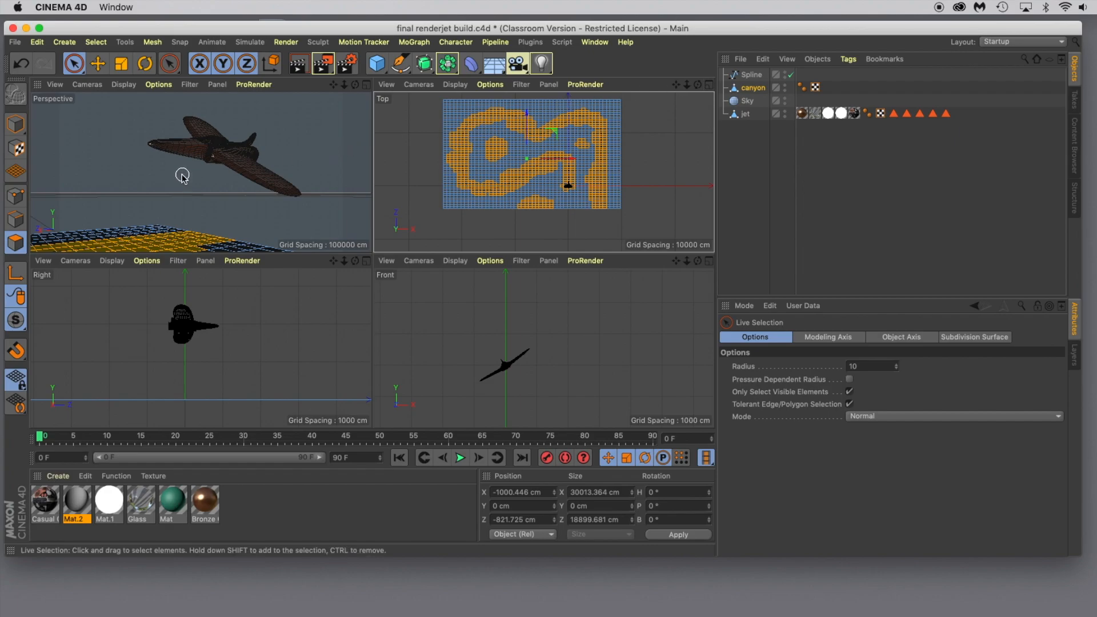
left_click(367, 85)
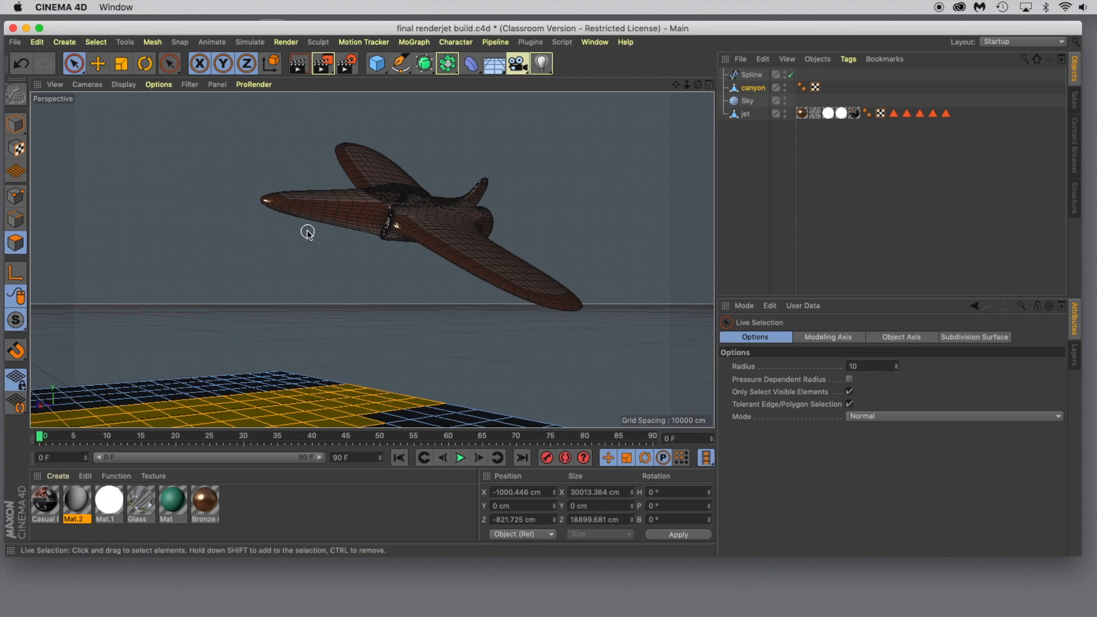
scroll(307, 232, "down", 3)
scroll(311, 230, "down", 10)
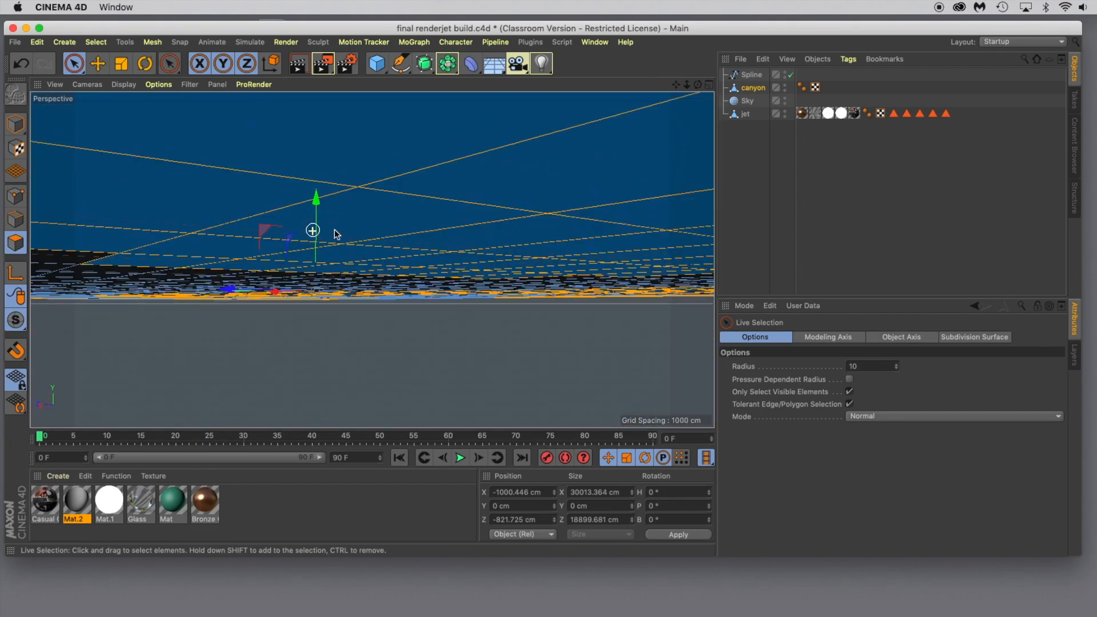
scroll(406, 228, "up", 2)
scroll(404, 227, "up", 10)
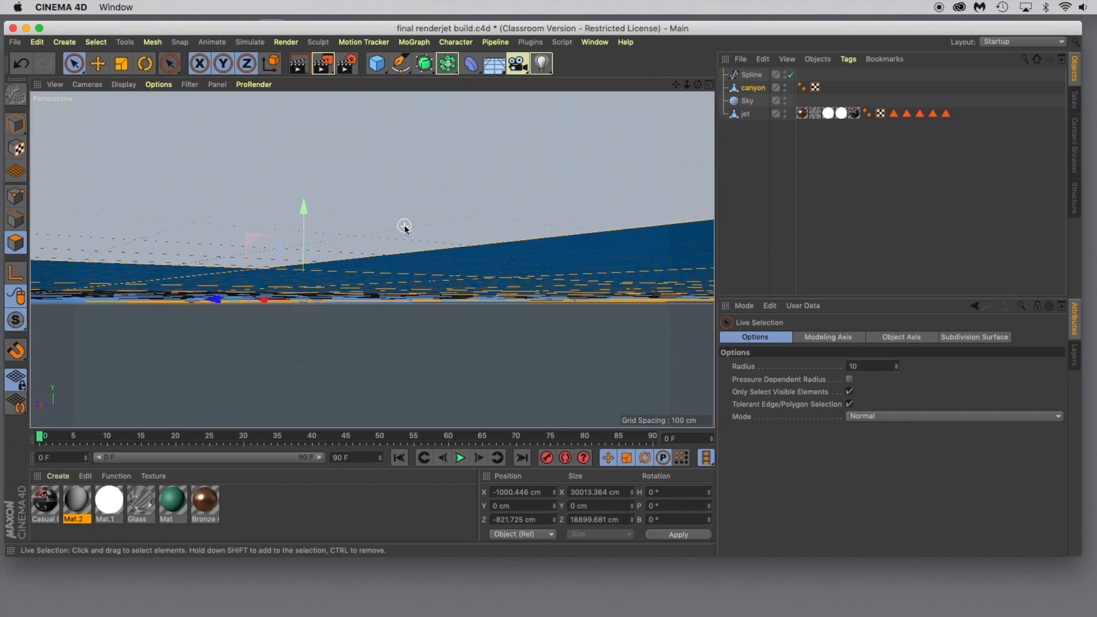
scroll(406, 227, "up", 10)
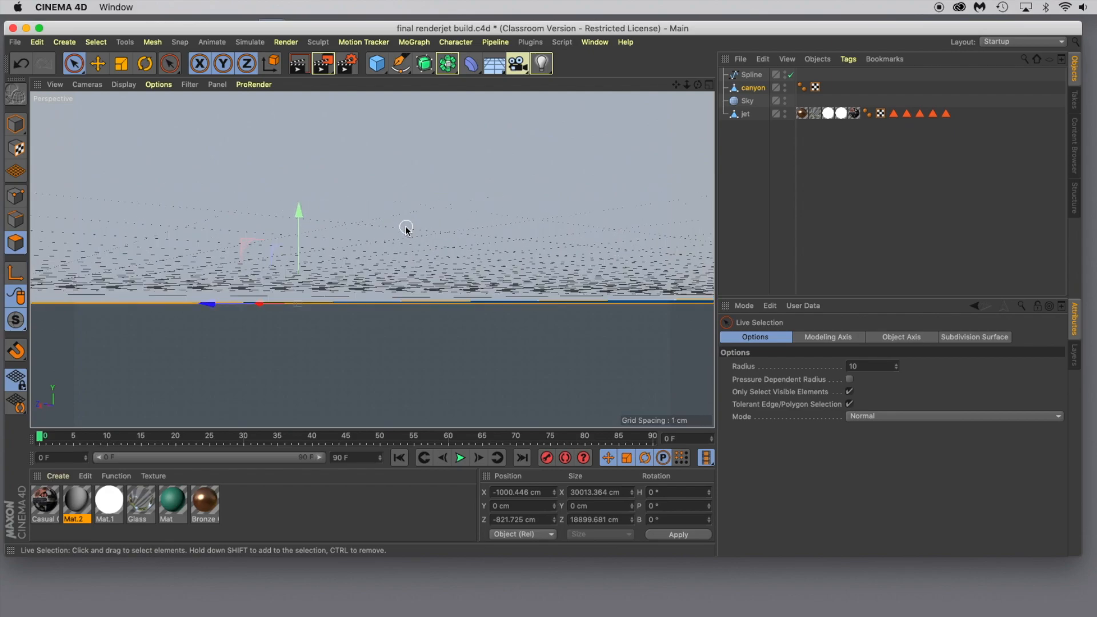
left_click_drag(419, 218, 388, 251, "alt")
scroll(389, 250, "up", 4)
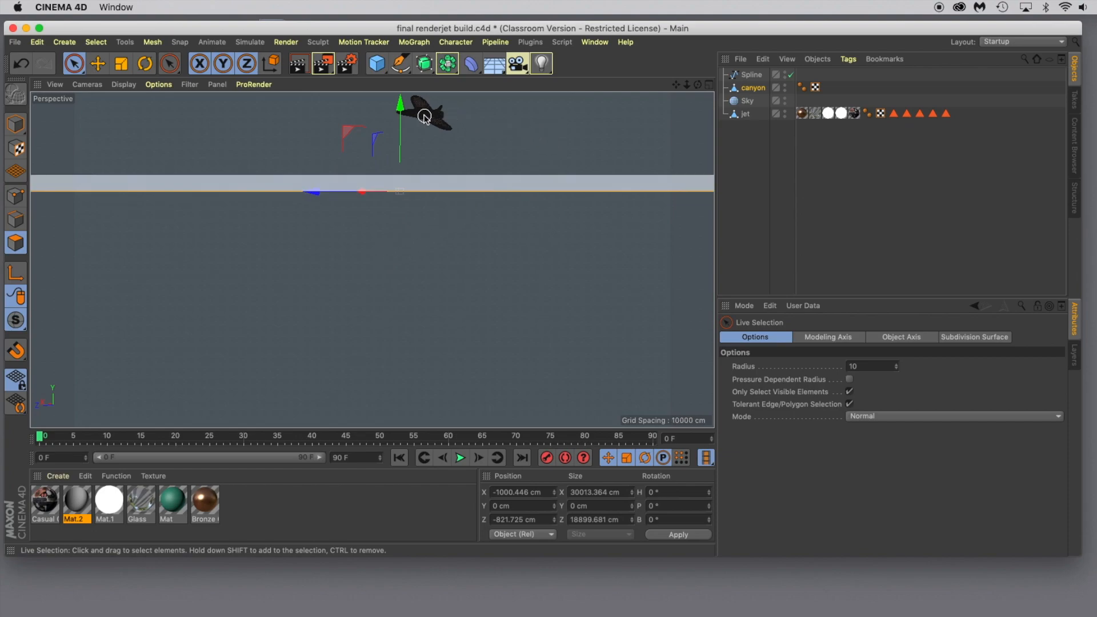
Frame the jet in the perspective view and look down on the whole canyon plane
left_click(747, 114)
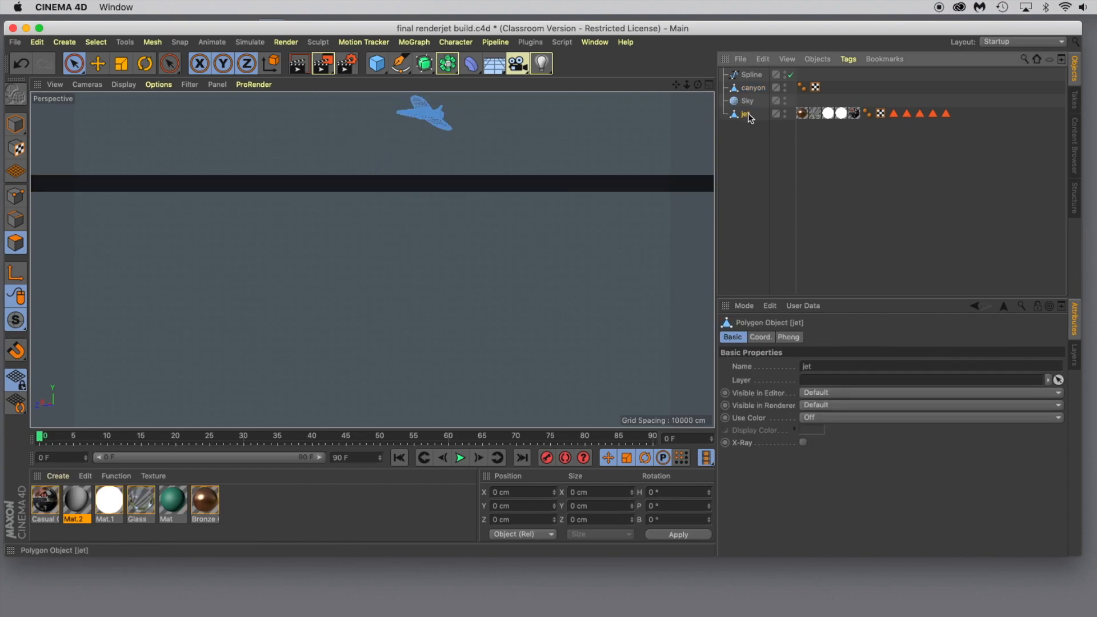
key("o")
mouse_move(566, 288)
left_mouse_down("alt")
mouse_move(553, 303)
mouse_move(566, 296)
left_mouse_up("alt")
scroll(567, 290, "down", 3)
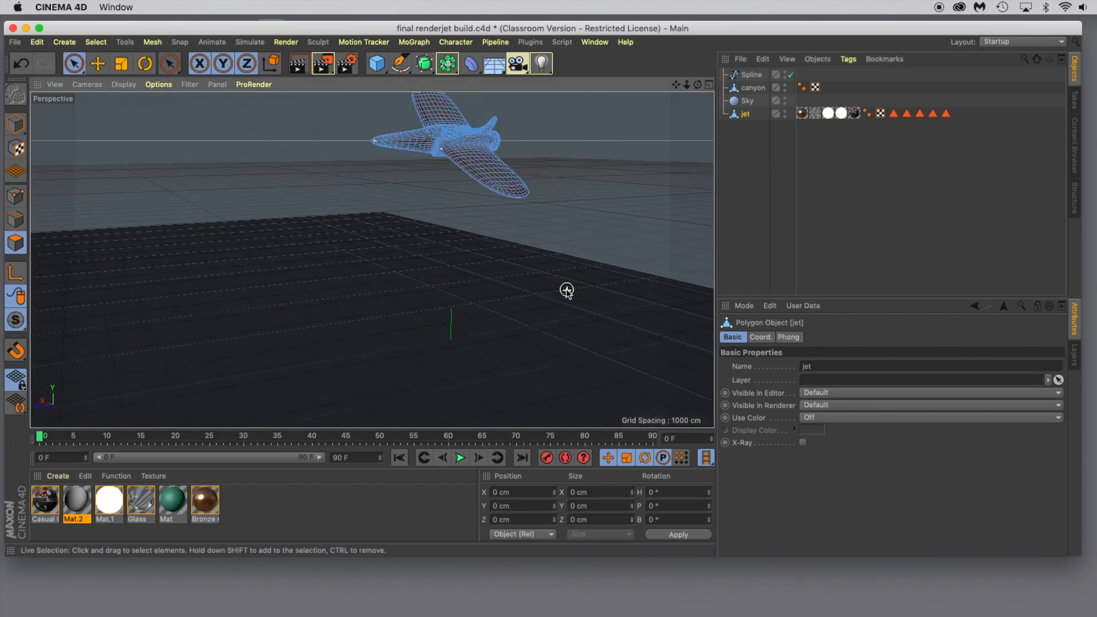
scroll(567, 290, "down", 5)
mouse_move(584, 319)
left_mouse_down("alt")
mouse_move(360, 357)
mouse_move(385, 352)
left_mouse_up("alt")
left_click_drag(677, 85, 572, 131)
scroll(656, 110, "down", 4)
left_click_drag(676, 85, 597, 125)
scroll(618, 154, "down", 3)
left_click_drag(628, 175, 623, 208, "alt")
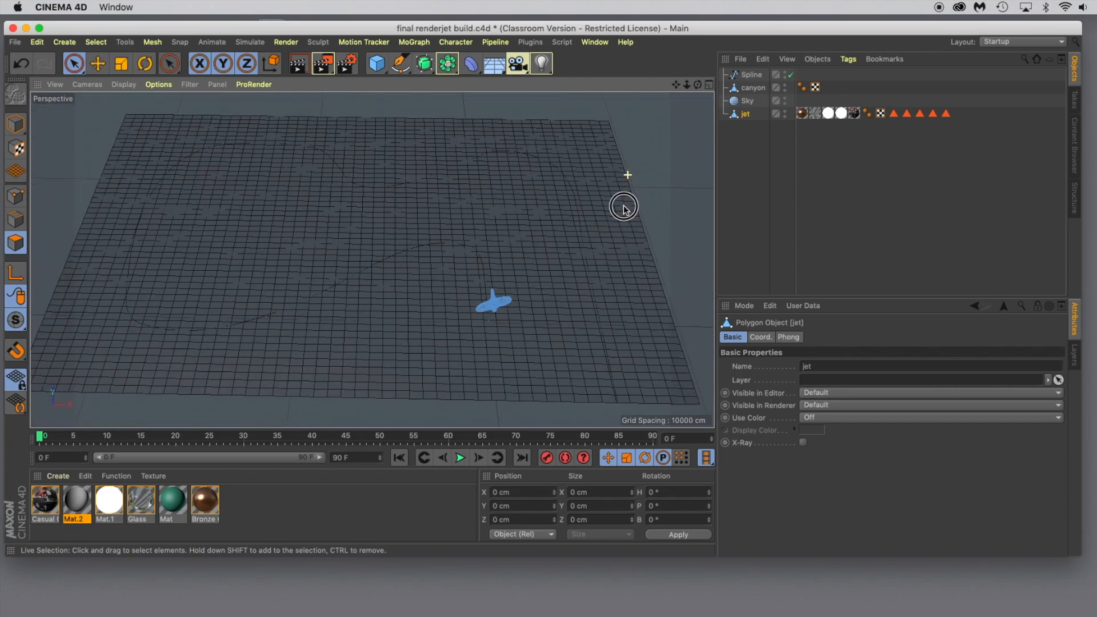
Invert the canyon's polygon selection to cover everything outside the path band and patches
left_click(751, 89)
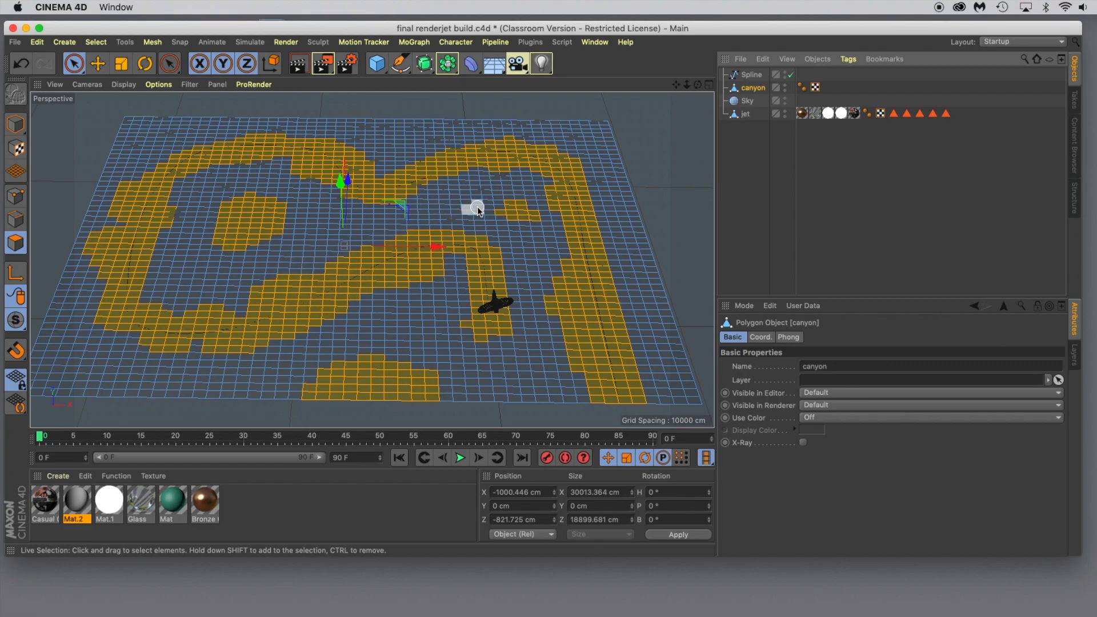
scroll(478, 209, "down", 2)
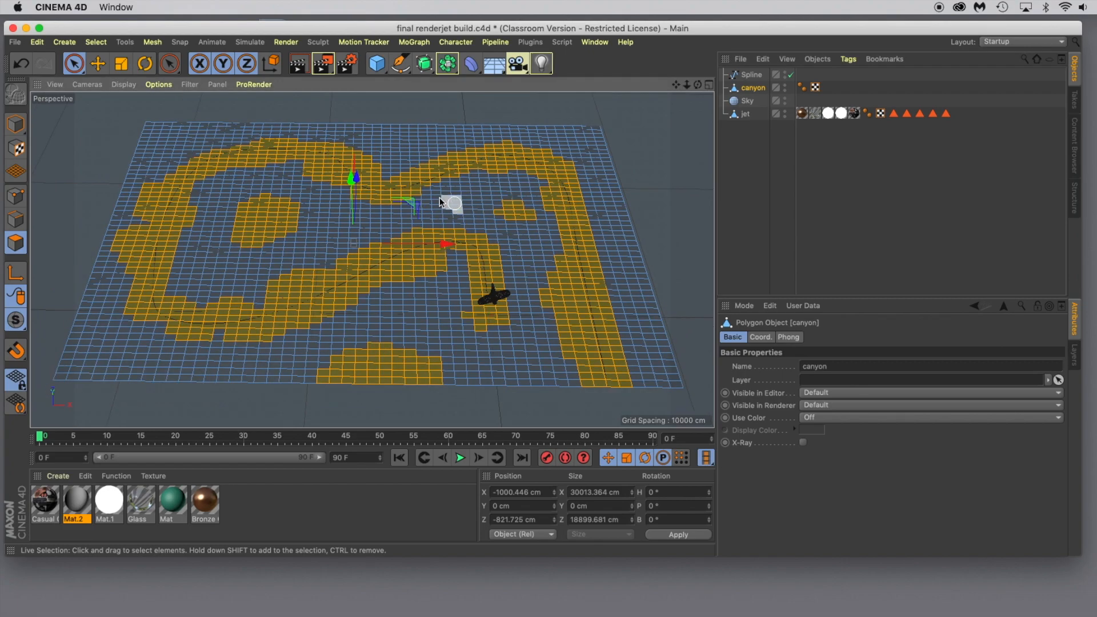
left_click(94, 42)
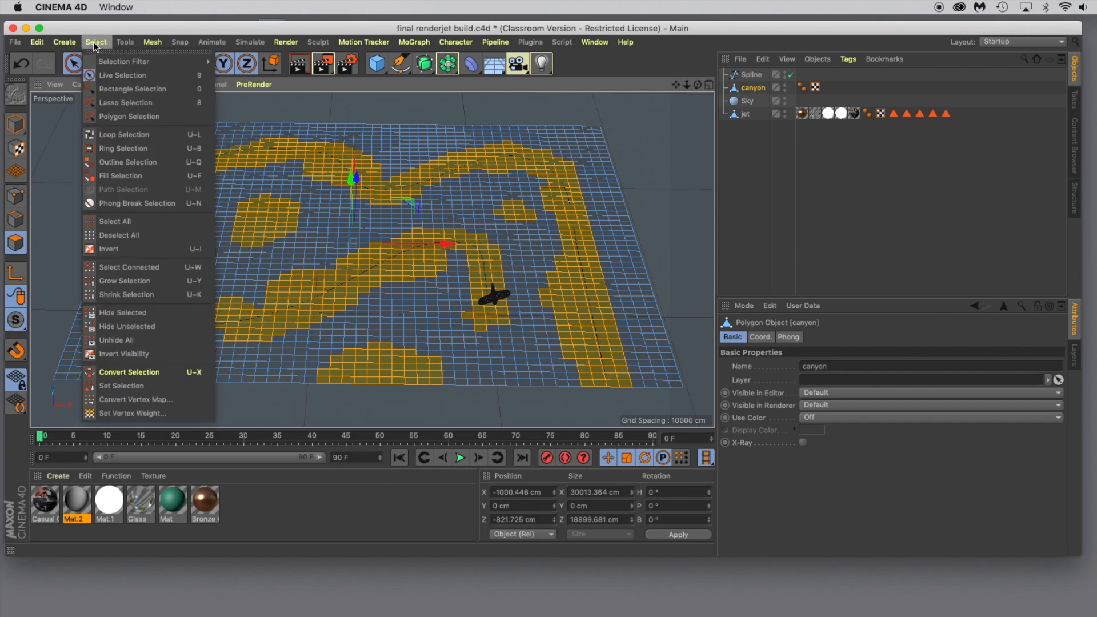
left_click(109, 247)
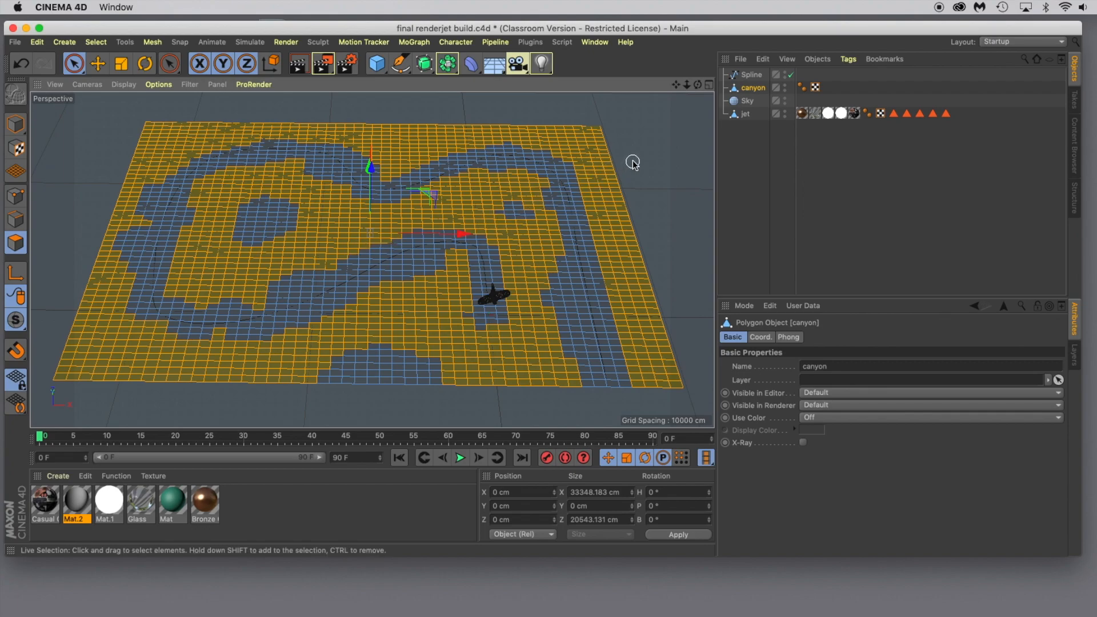
Extrude the polygons around the path upward to a height of about 1802 cm, forming the canyon walls
key("d")
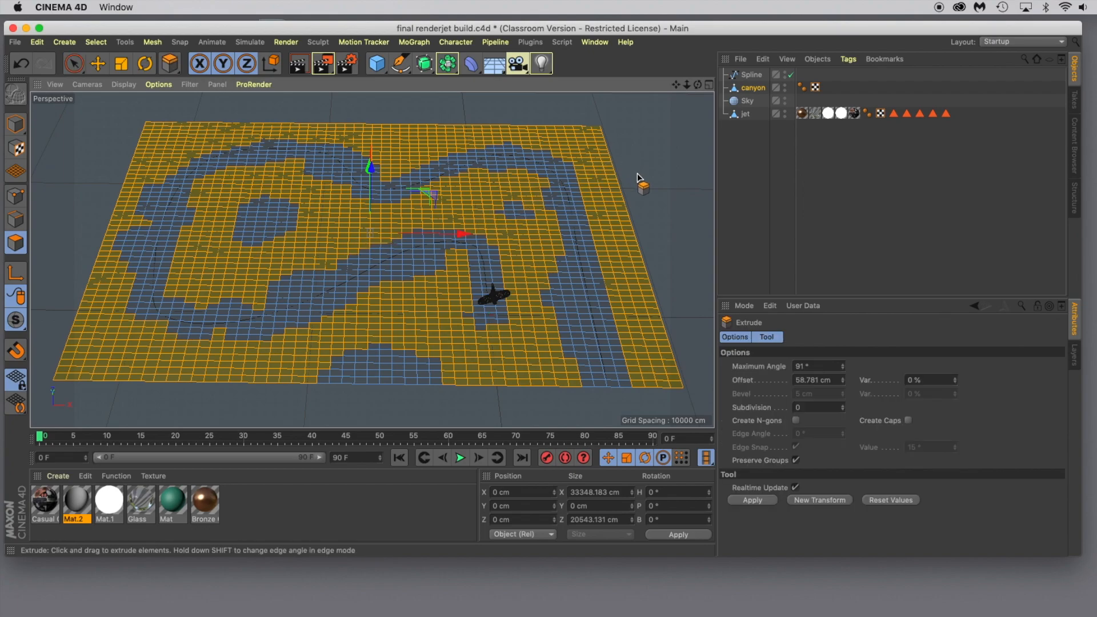
left_click_drag(639, 178, 691, 178)
mouse_move(659, 331)
left_mouse_down()
mouse_move(679, 332)
mouse_move(659, 333)
left_mouse_up()
left_click_drag(366, 229, 574, 228)
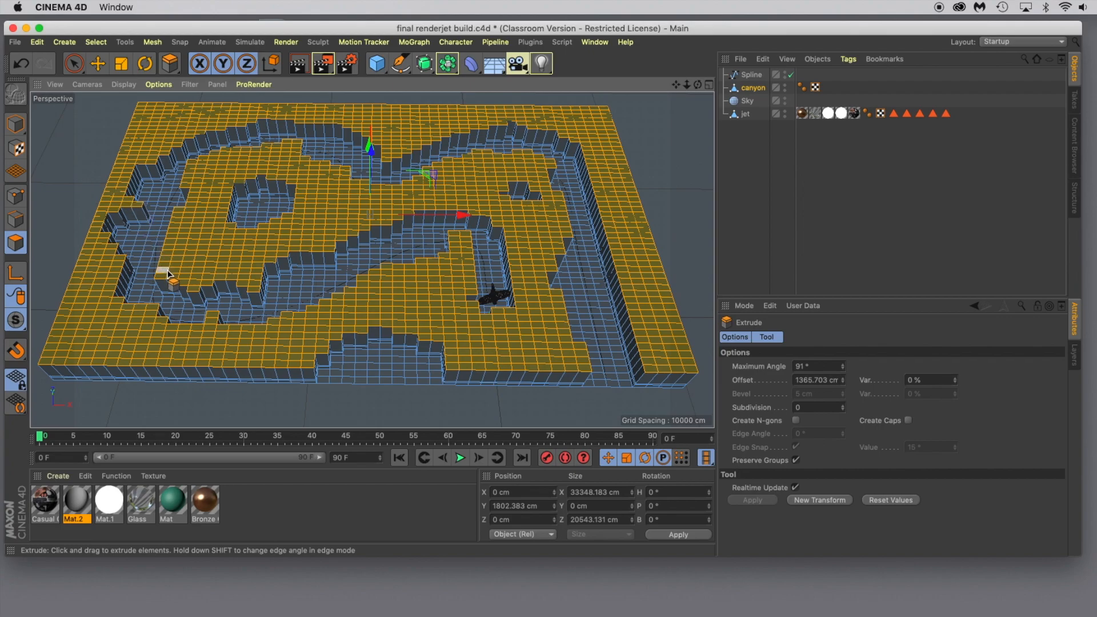
Remove irregular strips of raised polygons along the canyon rims from the selection using Live Selection, leaving ledges on both sides
left_click(75, 70)
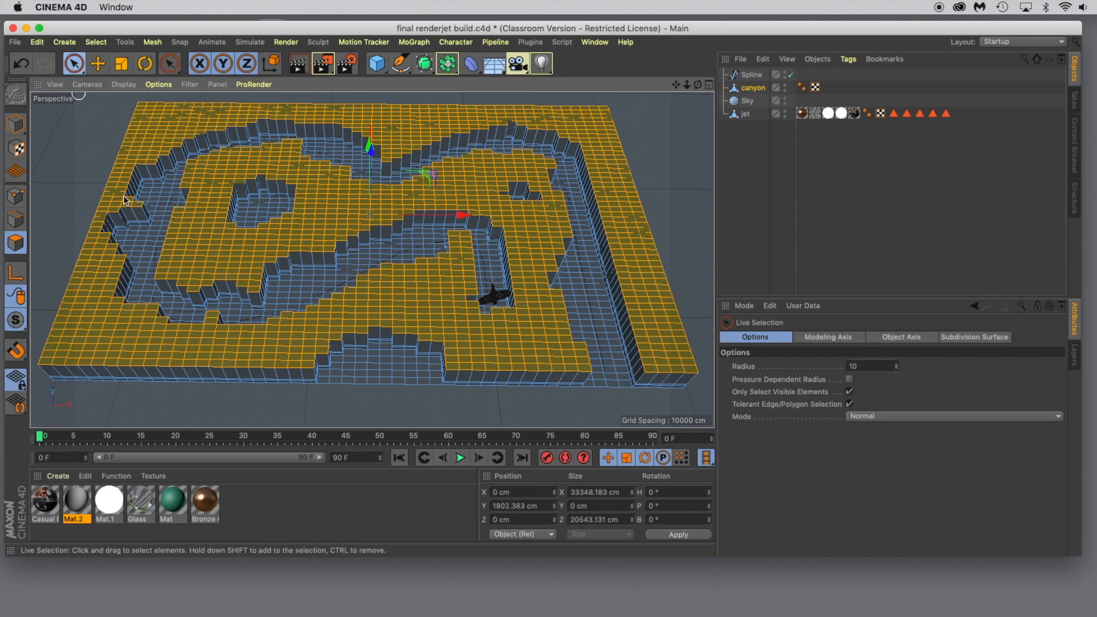
left_click(173, 266, "ctrl")
mouse_move(196, 255)
left_mouse_down("ctrl")
mouse_move(245, 259)
mouse_move(256, 282)
mouse_move(277, 262)
mouse_move(332, 252)
mouse_move(419, 208)
mouse_move(487, 218)
mouse_move(512, 244)
mouse_move(513, 284)
mouse_move(455, 233)
mouse_move(441, 255)
mouse_move(343, 286)
mouse_move(289, 314)
mouse_move(278, 334)
left_mouse_up("ctrl")
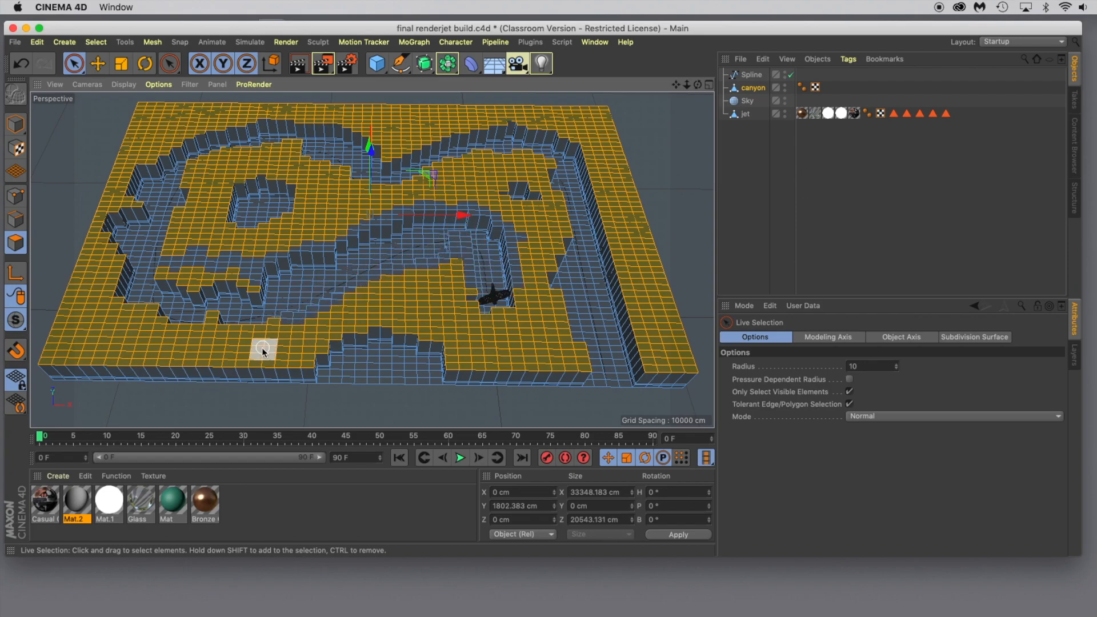
left_click_drag(215, 350, 171, 335, "ctrl")
mouse_move(243, 315)
left_mouse_down("ctrl")
mouse_move(256, 321)
mouse_move(166, 311)
mouse_move(106, 257)
mouse_move(117, 207)
mouse_move(152, 183)
mouse_move(152, 160)
mouse_move(215, 118)
mouse_move(314, 117)
mouse_move(351, 127)
mouse_move(400, 166)
mouse_move(474, 132)
mouse_move(535, 125)
mouse_move(581, 143)
mouse_move(599, 205)
mouse_move(627, 221)
mouse_move(637, 325)
mouse_move(648, 339)
mouse_move(578, 345)
left_mouse_up("ctrl")
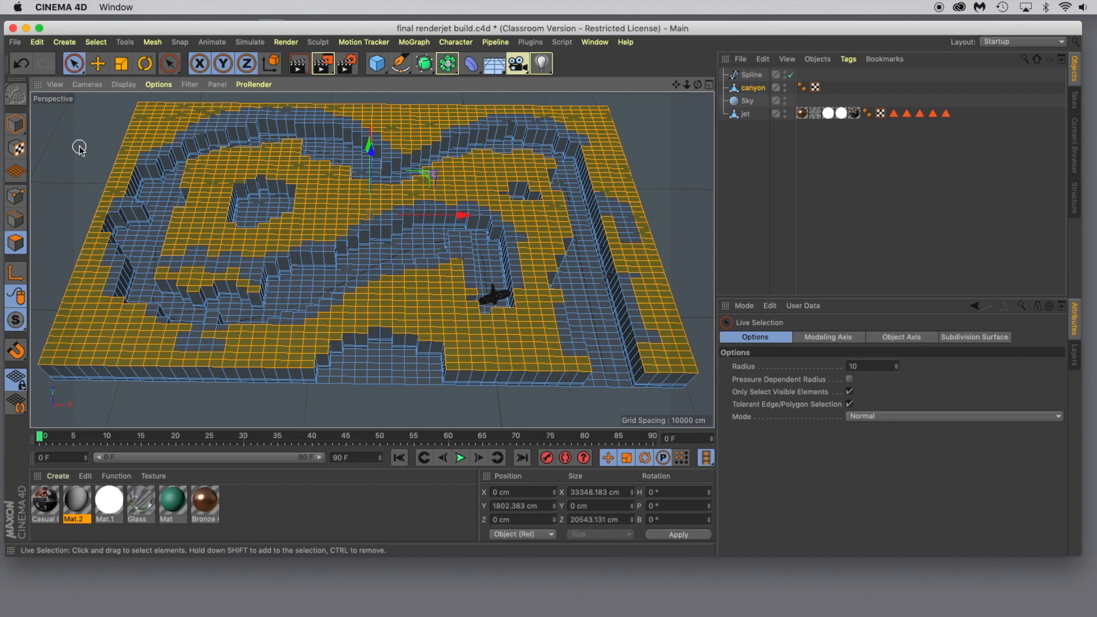
Extrude the remaining raised polygons another 674 cm or so as a second tier, clear the selection and return to model mode
key("d")
left_click_drag(77, 183, 172, 183)
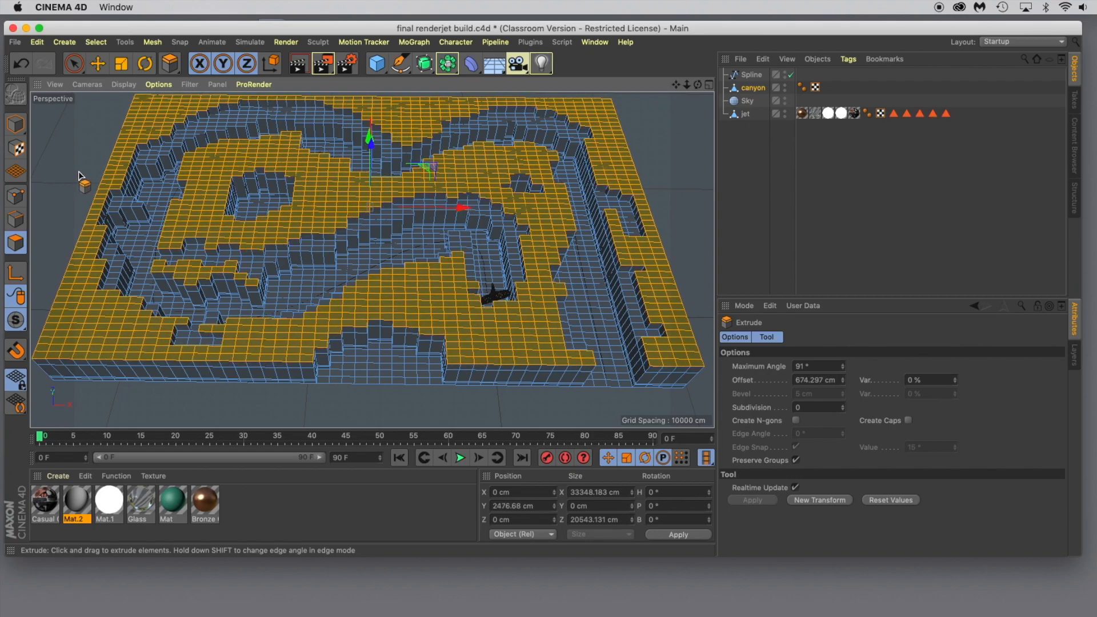
left_click(665, 141)
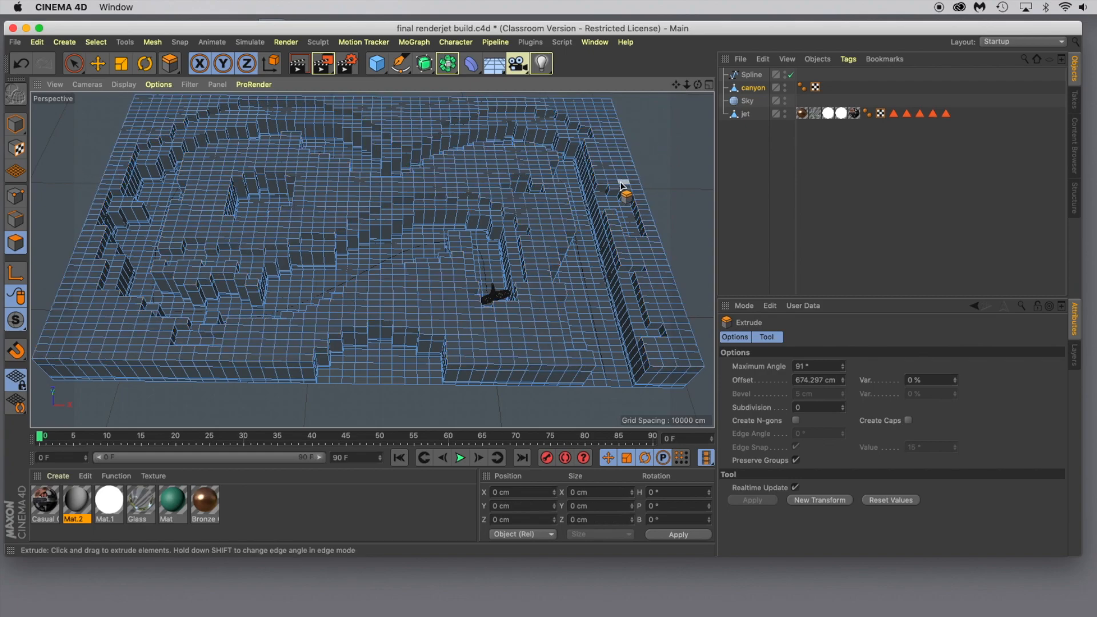
left_click(15, 125)
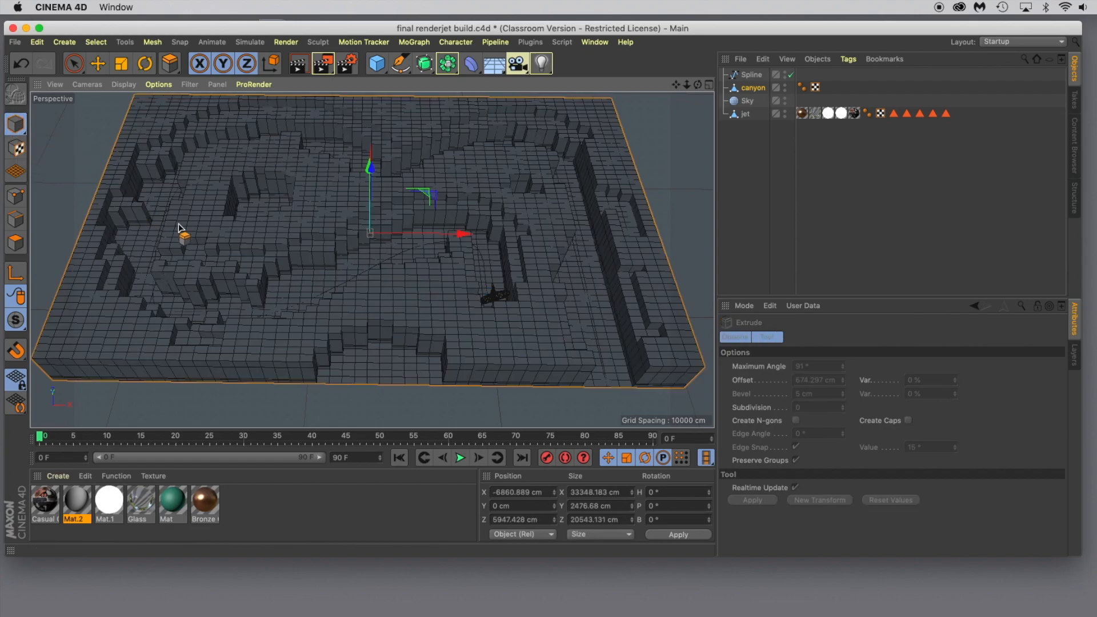
scroll(274, 266, "down", 2)
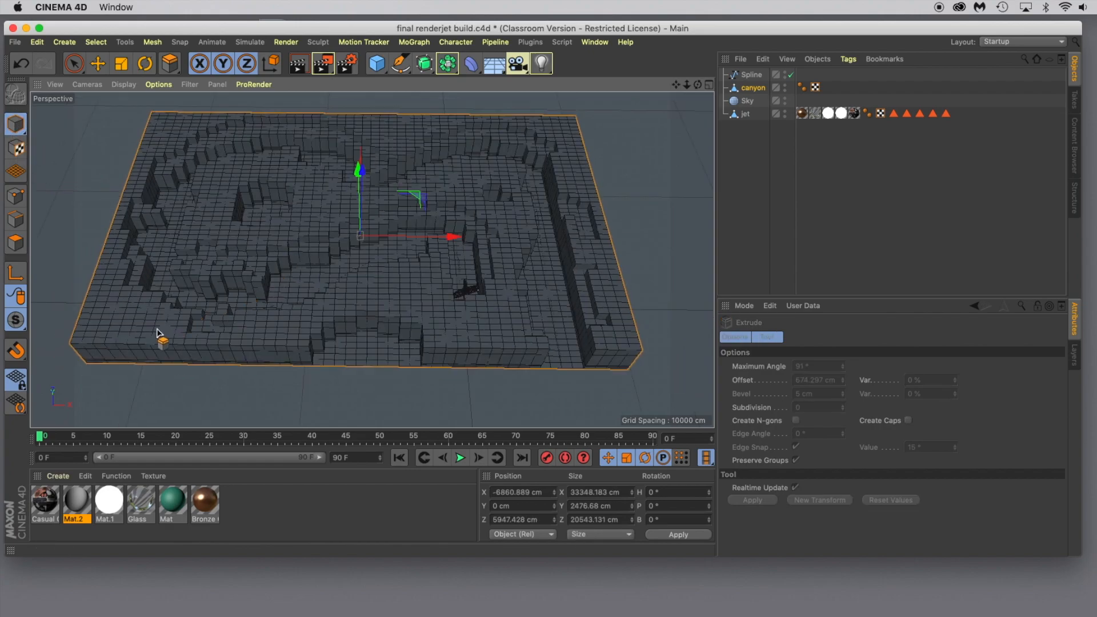
left_click_drag(141, 332, 142, 332, "alt")
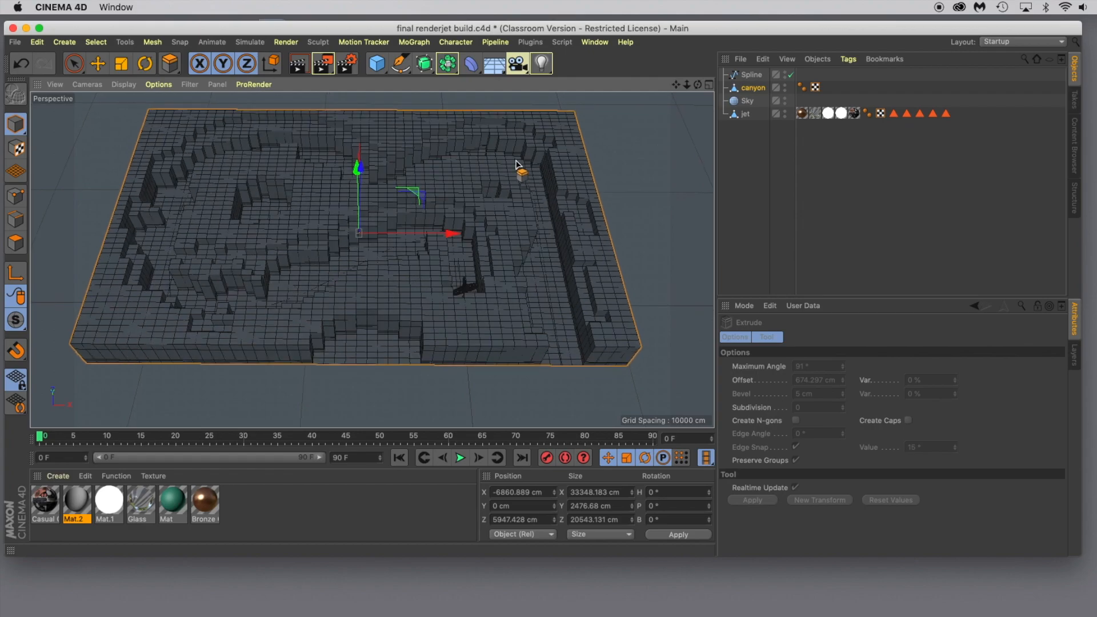
Add a Subdivision Surface object and nest the canyon inside it to smooth the terrain
left_click_drag(751, 90, 589, 186)
left_click_drag(670, 157, 751, 93)
left_click_drag(448, 63, 485, 80)
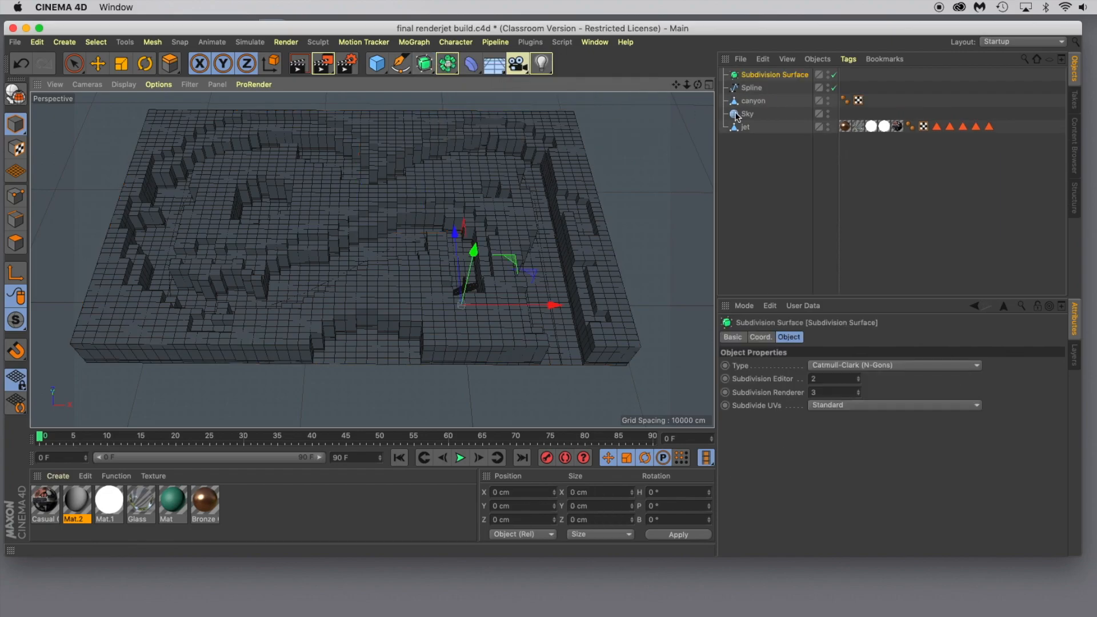
left_click_drag(750, 104, 756, 77)
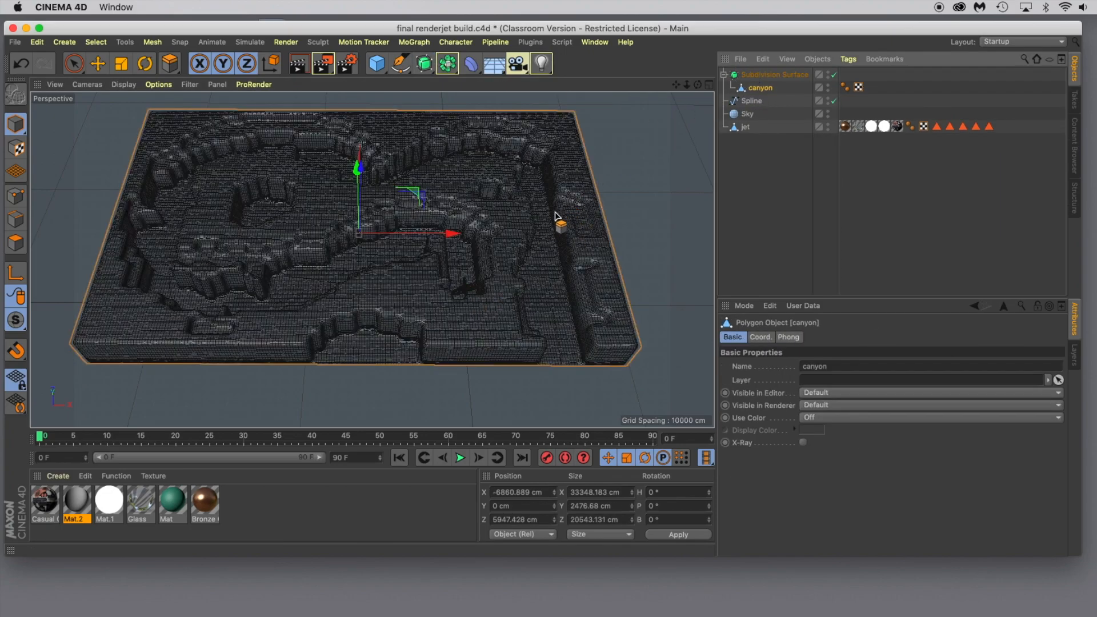
Add an infinite light and rotate it to about H 54°, P -14° and B 18° so it rakes across the canyon walls
scroll(409, 266, "up", 3)
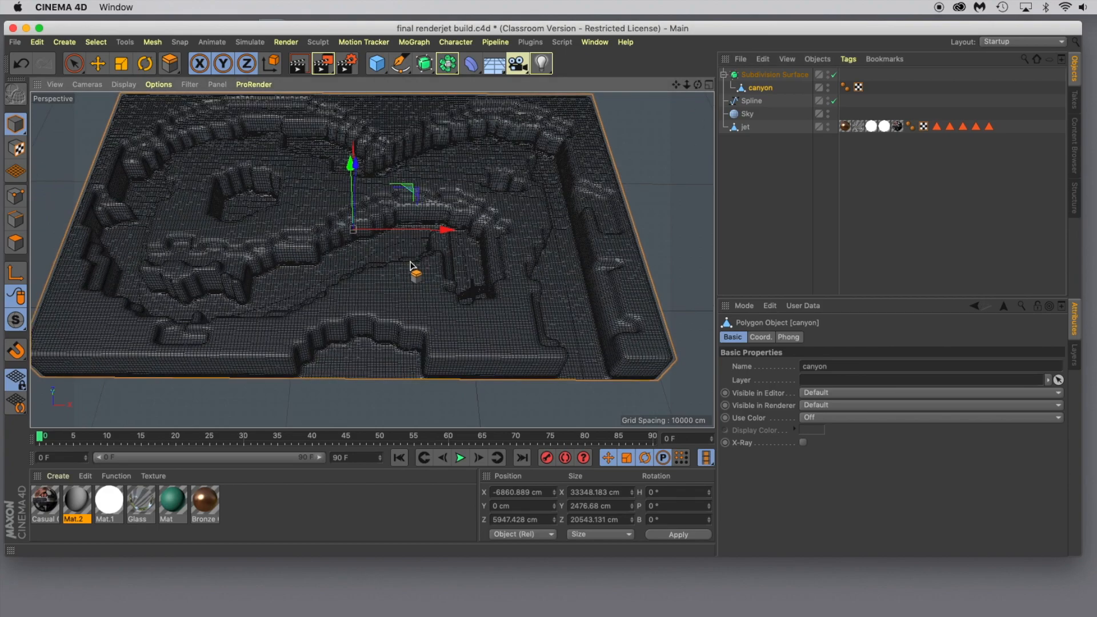
scroll(412, 265, "up", 2)
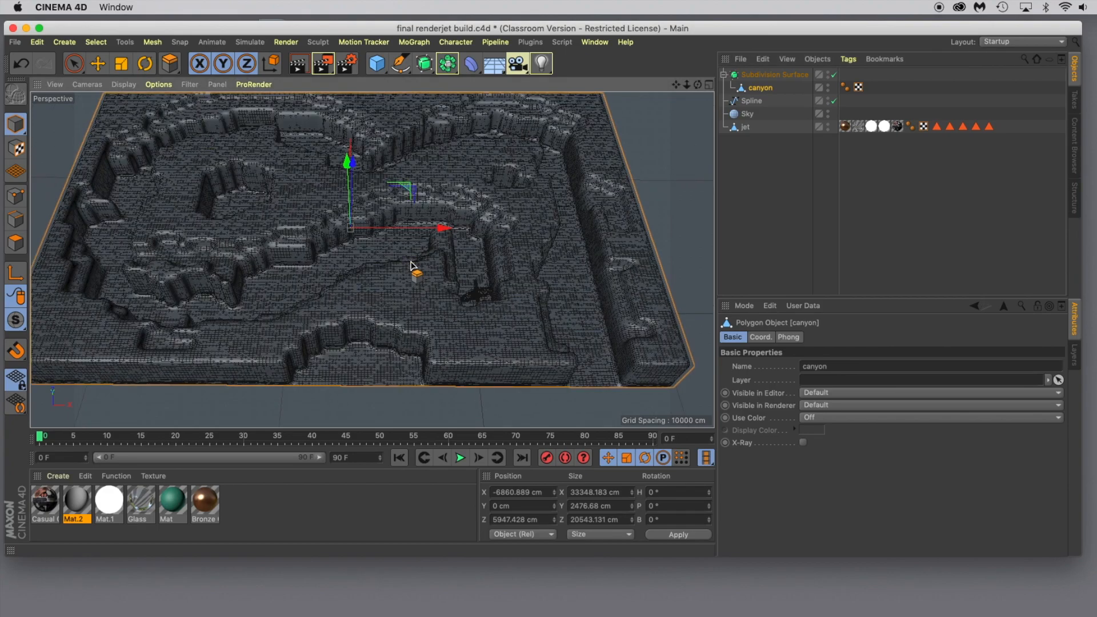
scroll(411, 266, "up", 1)
scroll(412, 266, "down", 3)
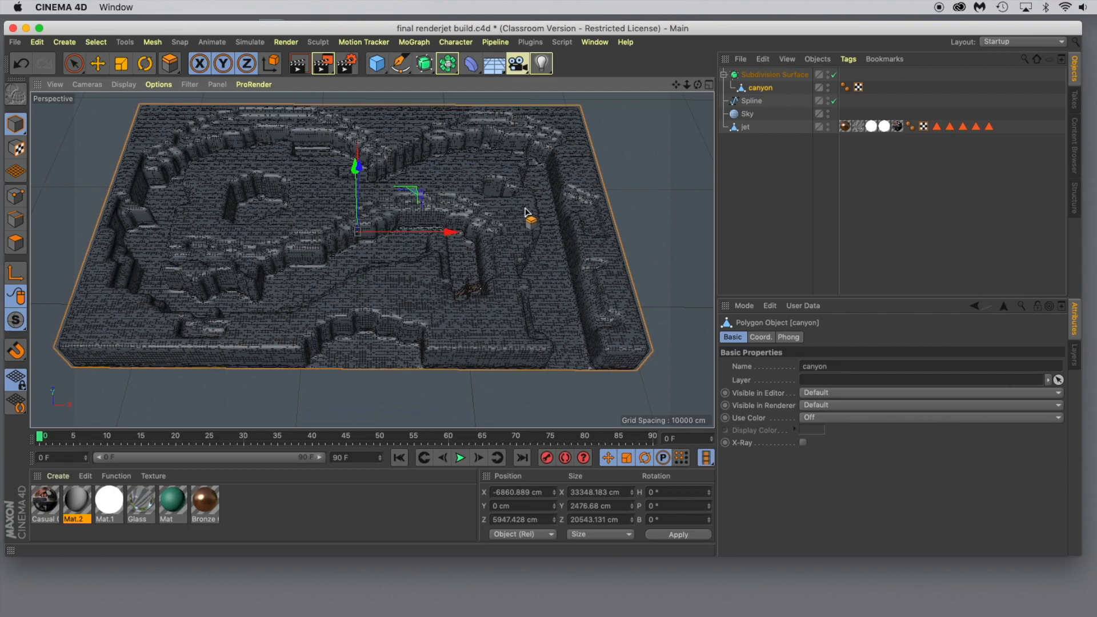
left_click_drag(676, 85, 677, 89)
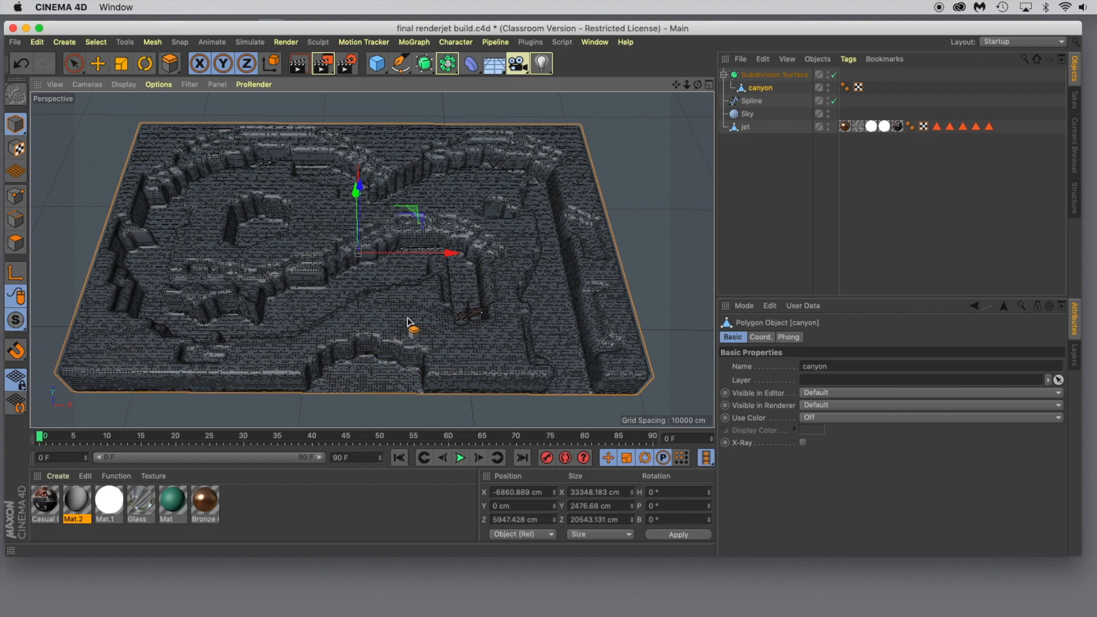
left_click(543, 63)
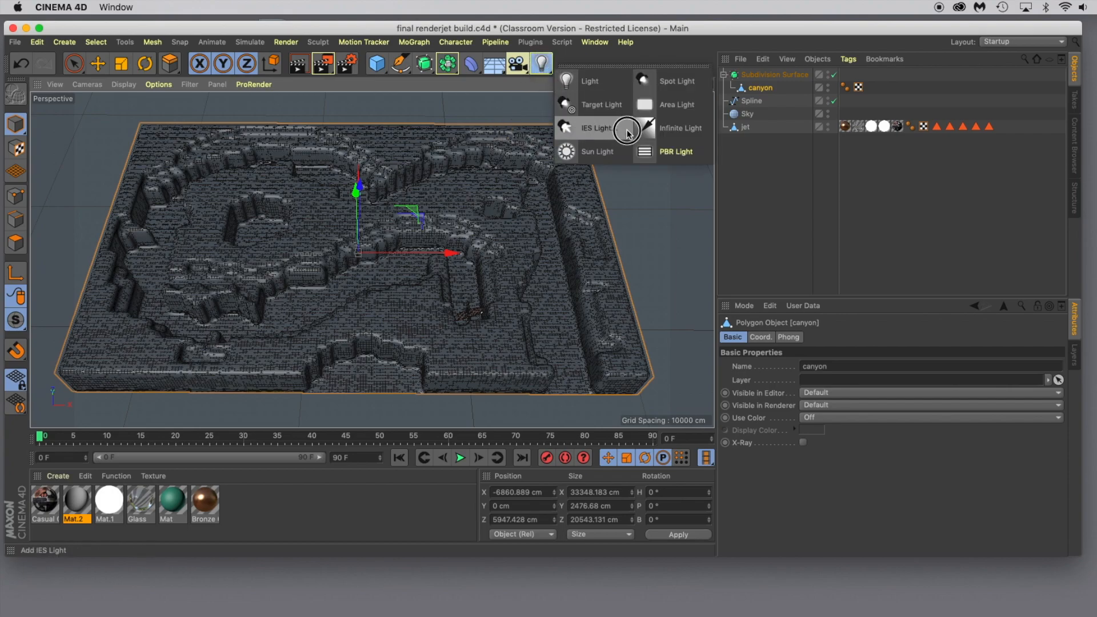
left_click(676, 126)
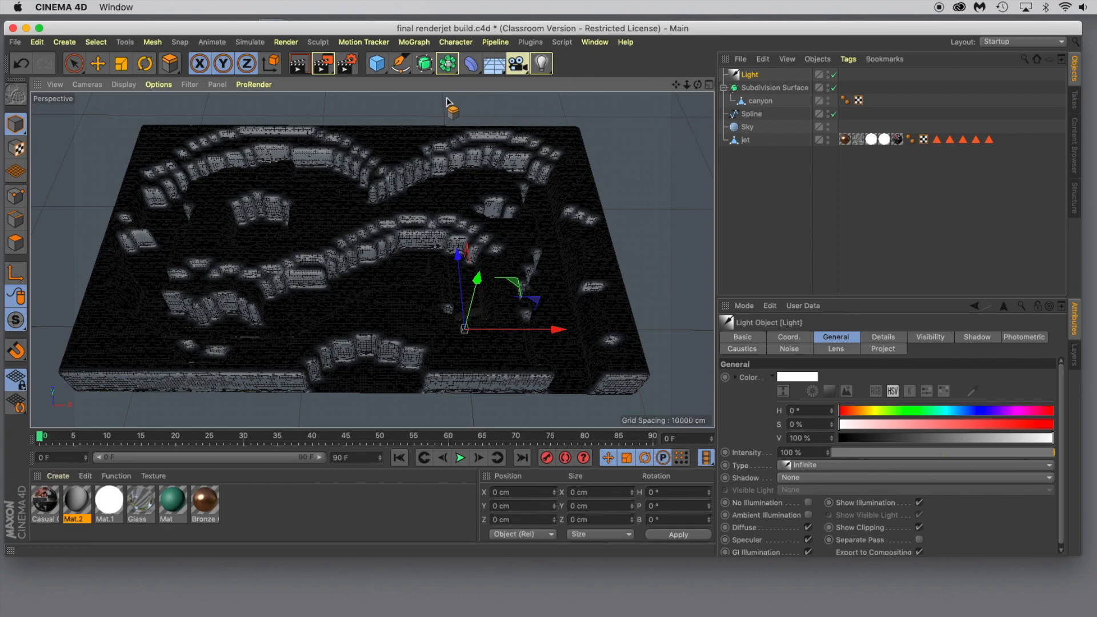
left_click(143, 66)
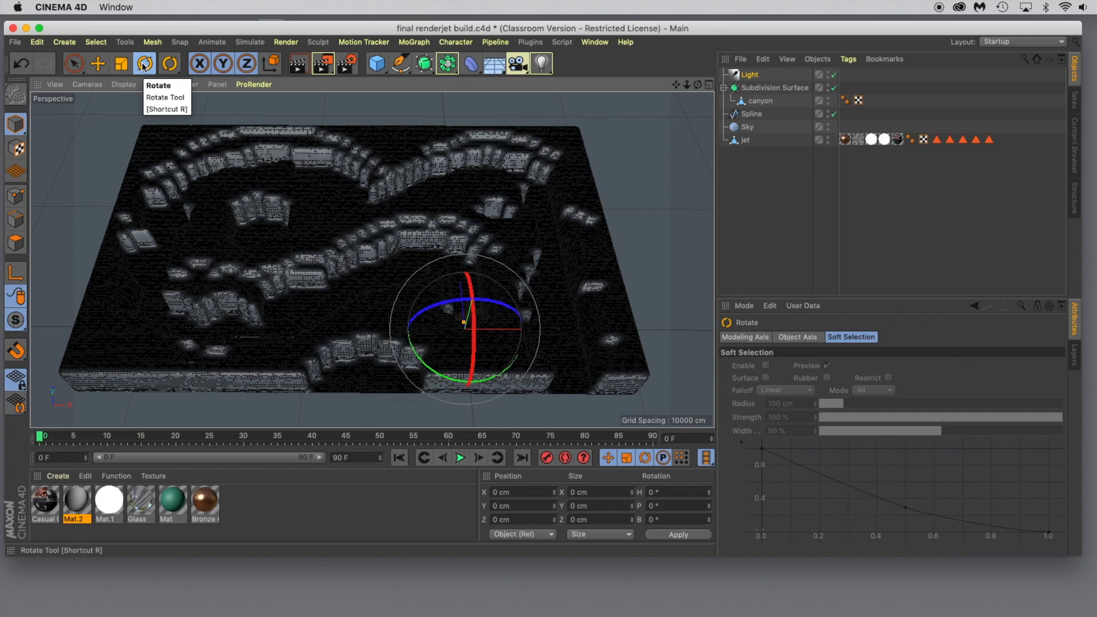
left_click_drag(472, 283, 482, 249)
left_click_drag(416, 351, 465, 360)
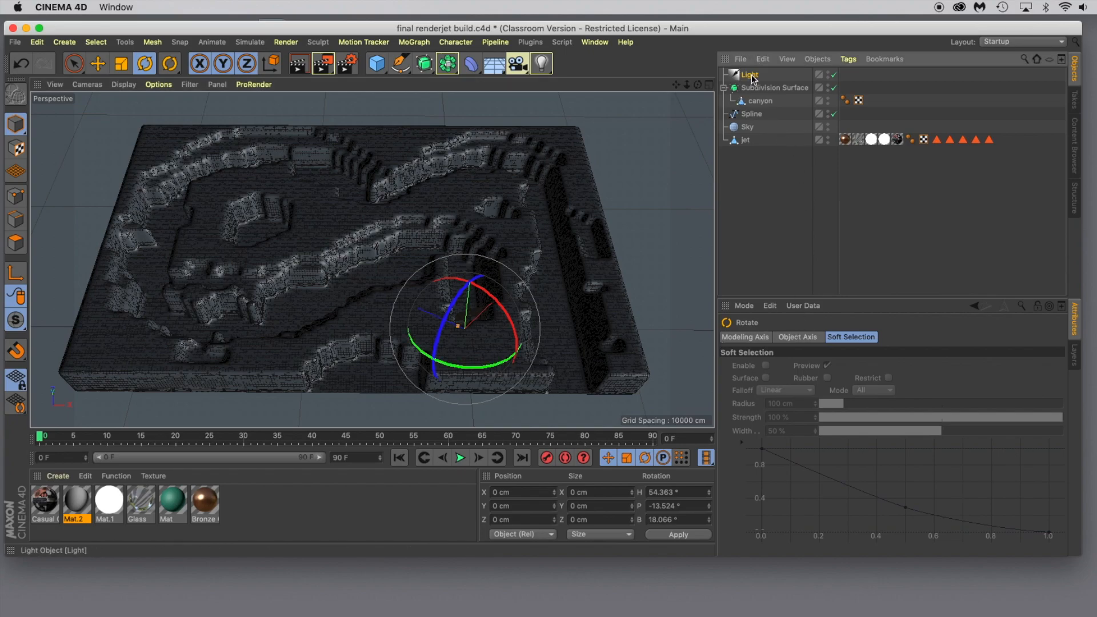
Tint the infinite light a faint warm orange with hue 24°, saturation 6 % and value 100 %
left_click(750, 76)
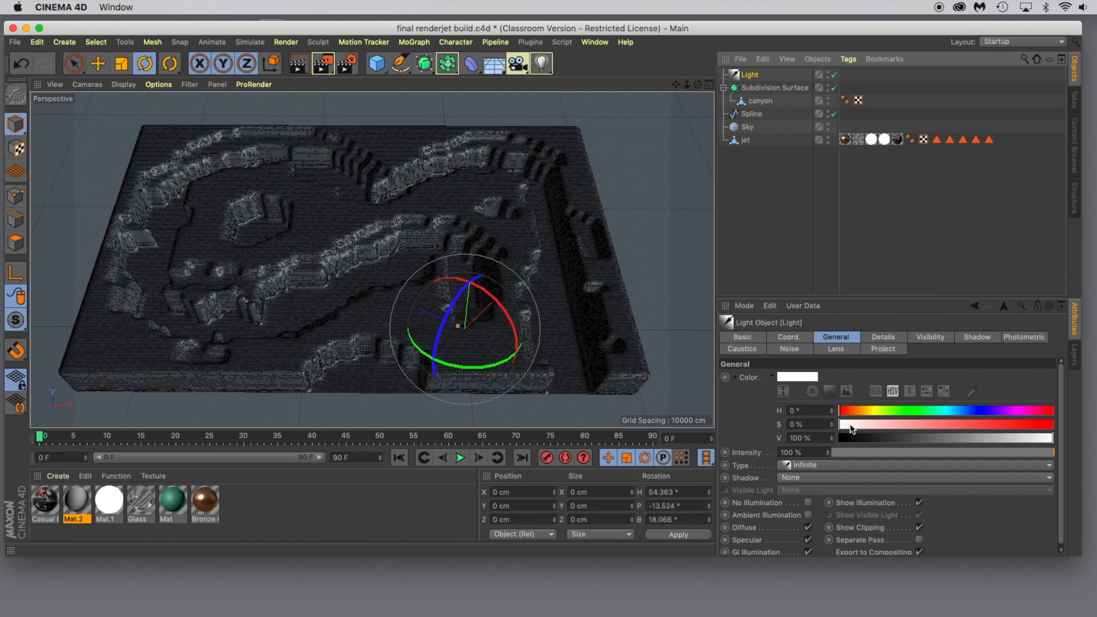
left_click(885, 424)
left_click(863, 425)
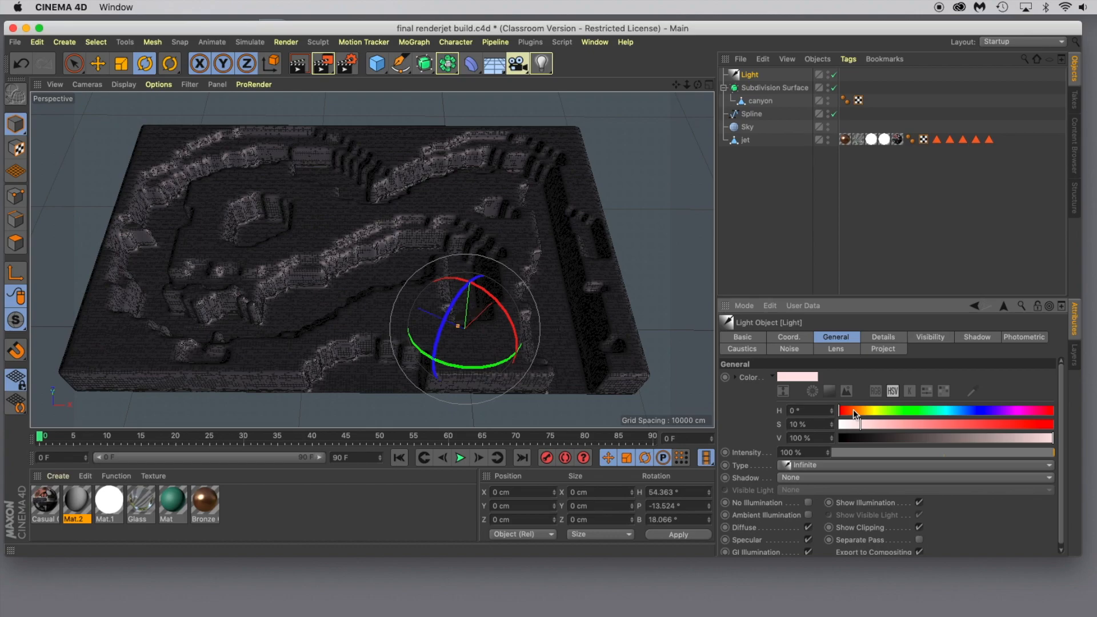
left_click(854, 413)
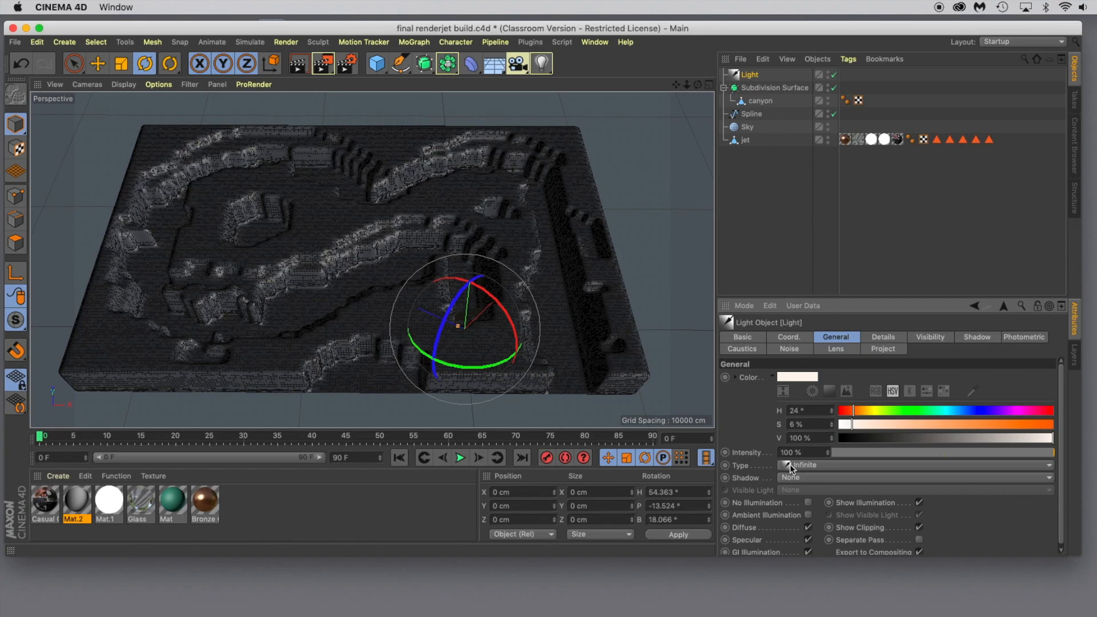
Set the infinite light's shadow type to Raytraced (Hard)
left_click(741, 336)
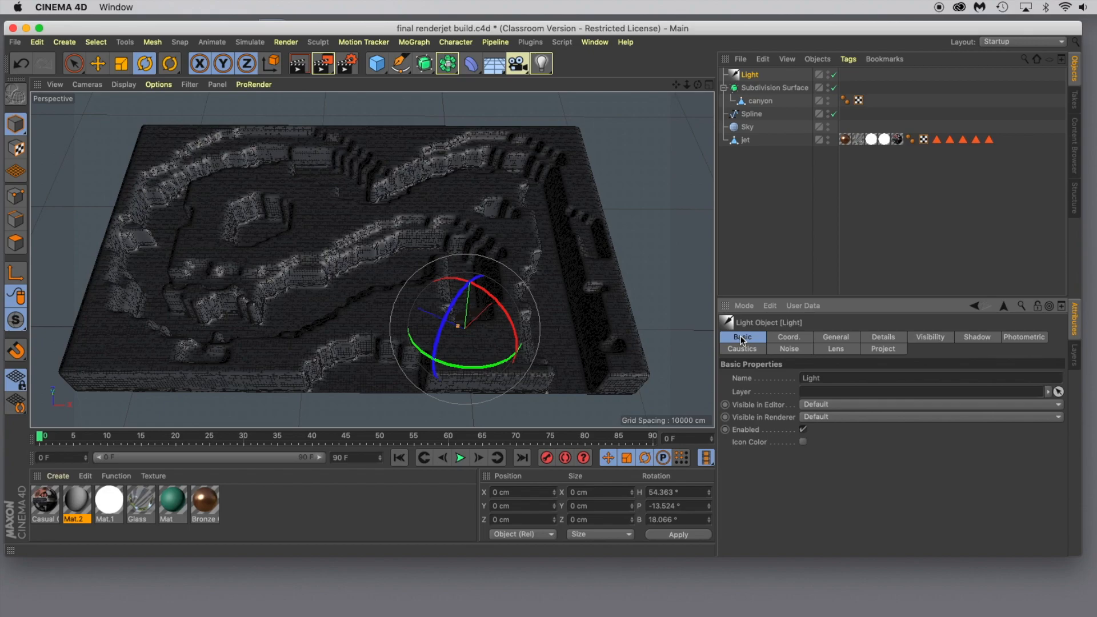
left_click(845, 338)
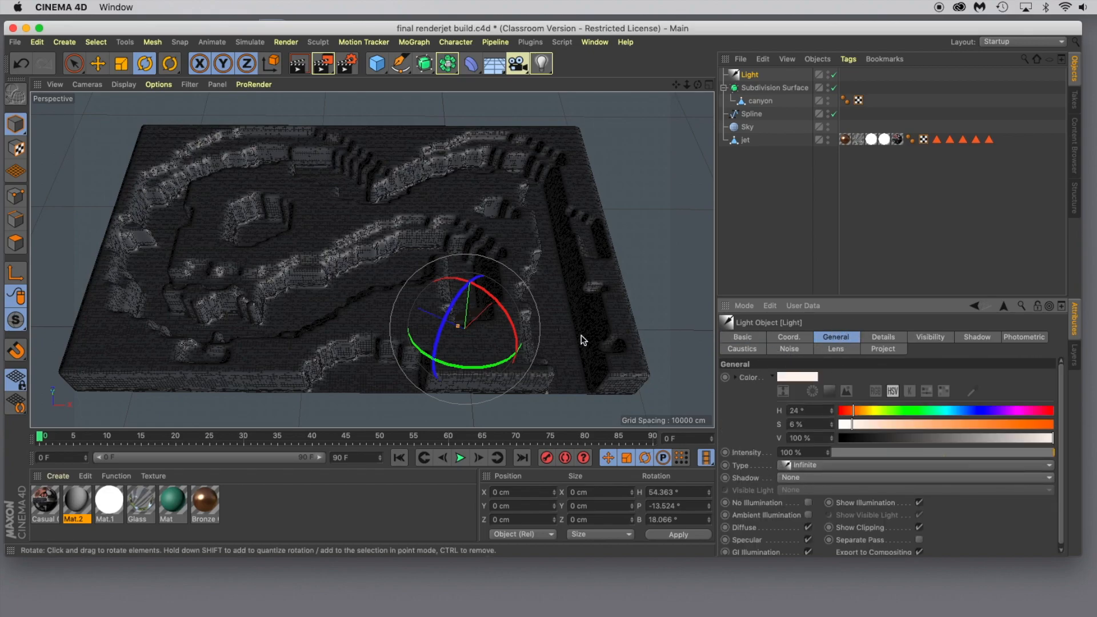
left_click(782, 481)
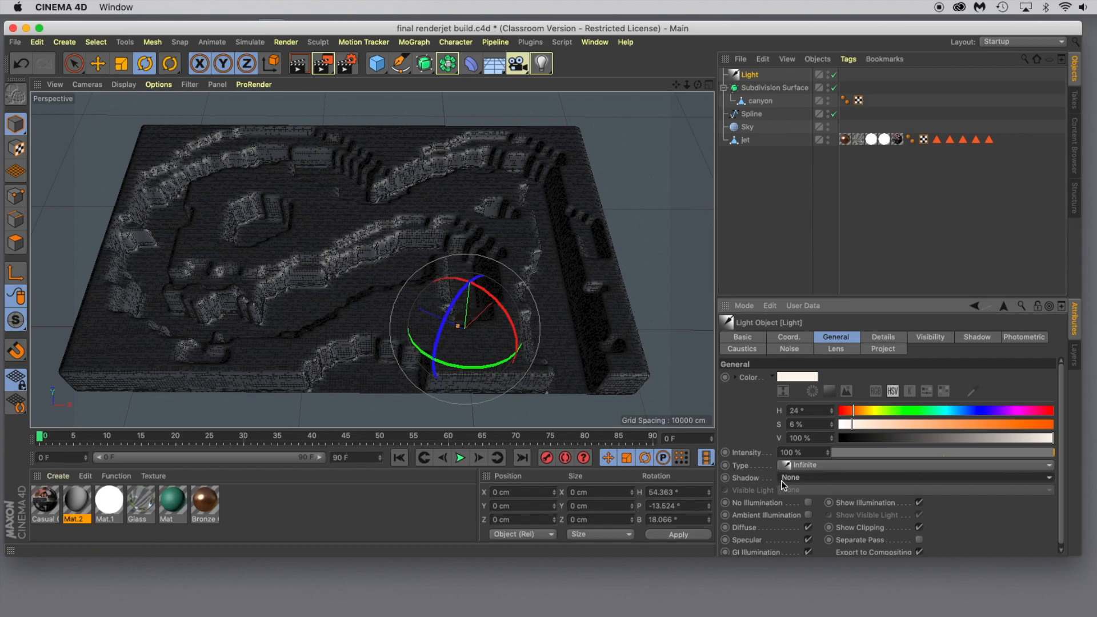
left_click(1051, 478)
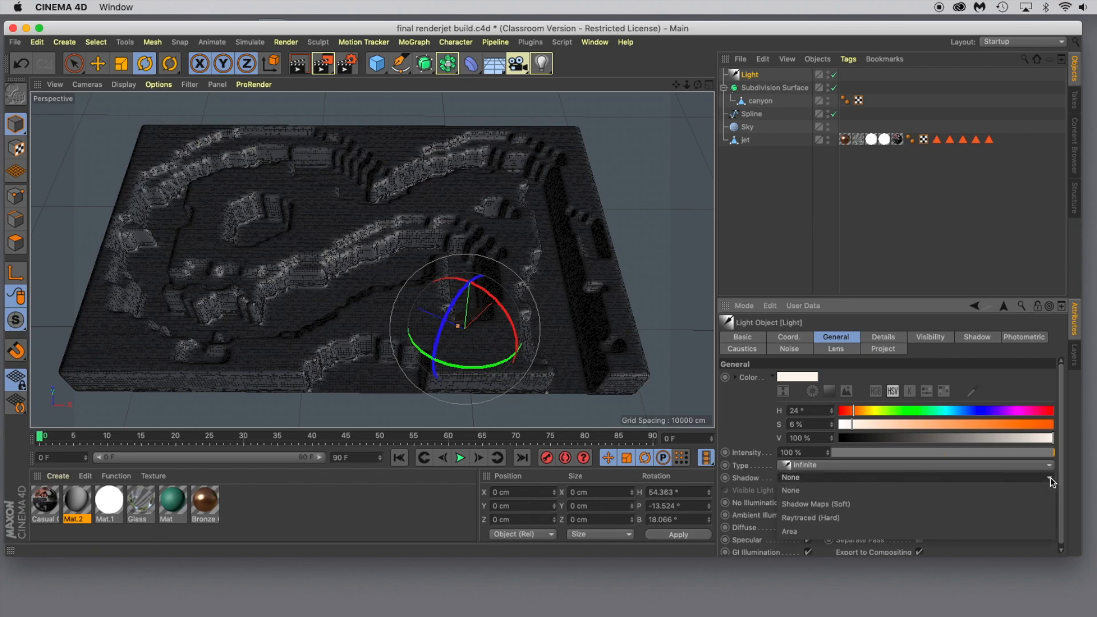
left_click(806, 517)
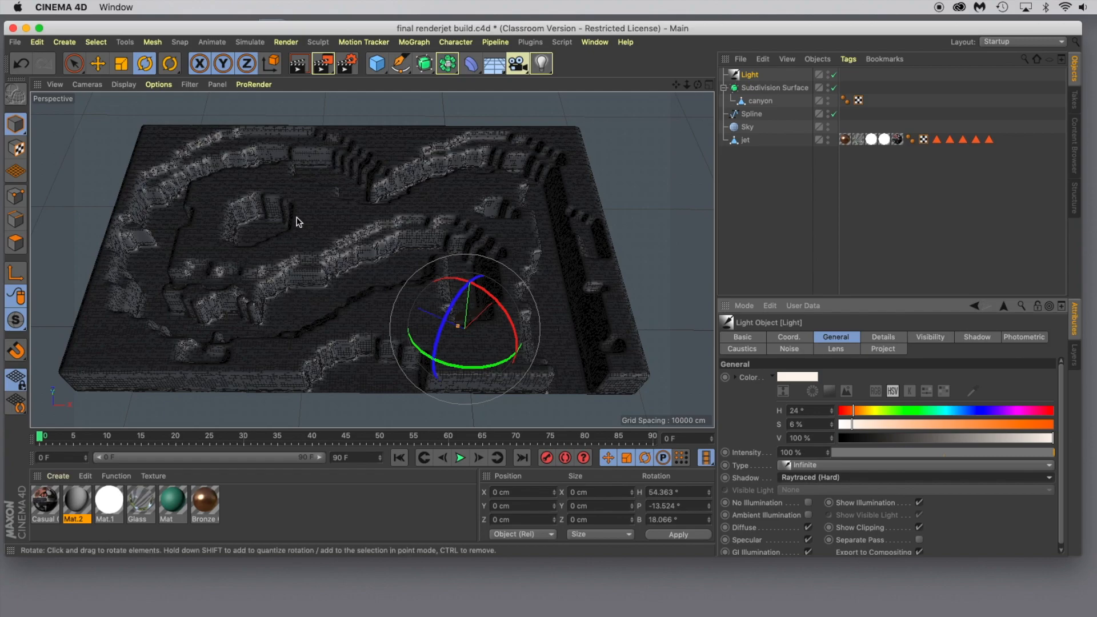
Disable Ambient Occlusion and Global Illumination in the render settings and test-render the perspective view of the canyon
left_click(299, 65)
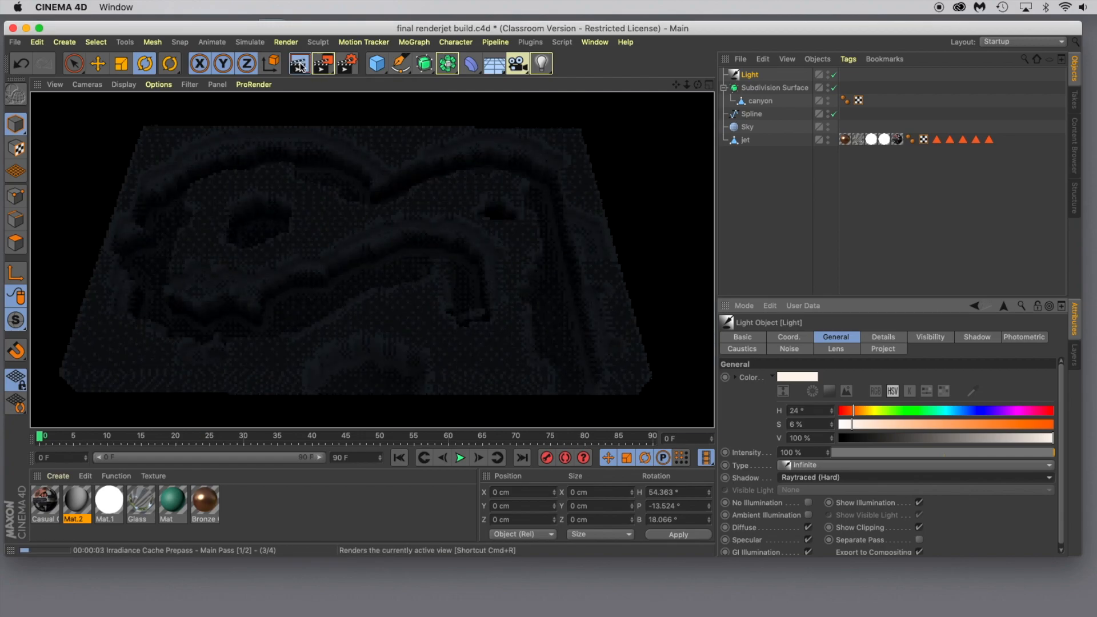
left_click(289, 138)
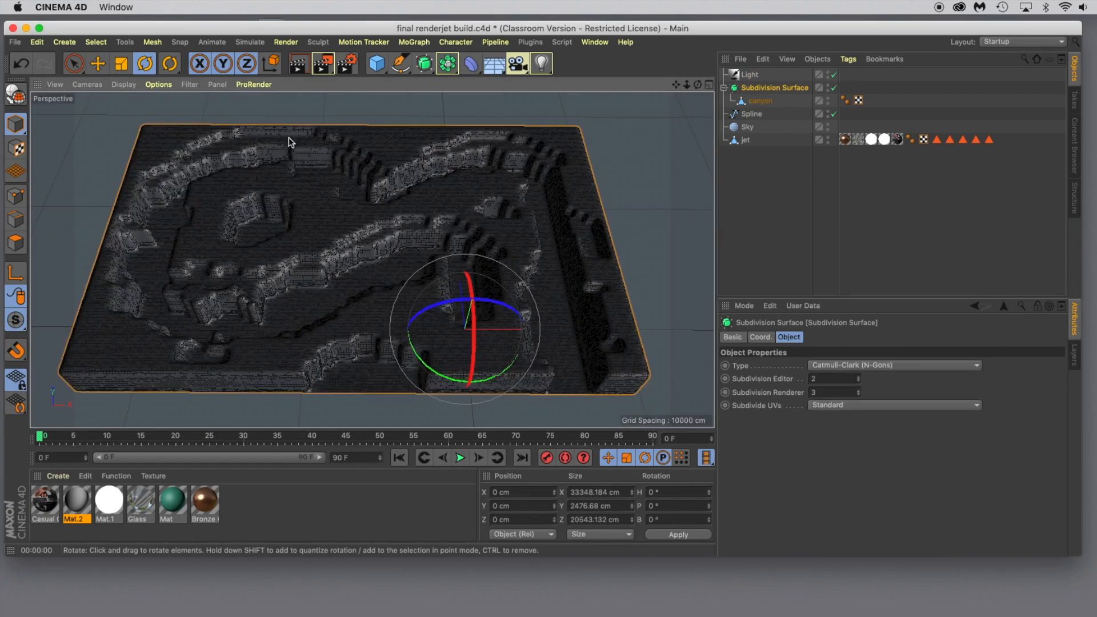
left_click(348, 63)
left_click(83, 195)
left_click(83, 184)
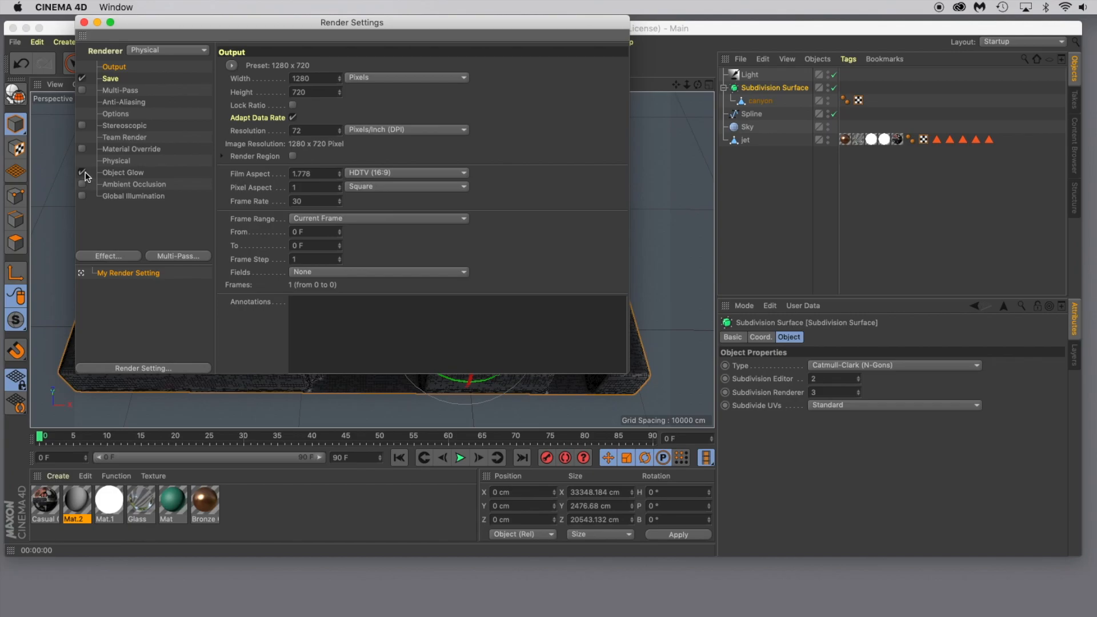
left_click(84, 22)
left_click(298, 63)
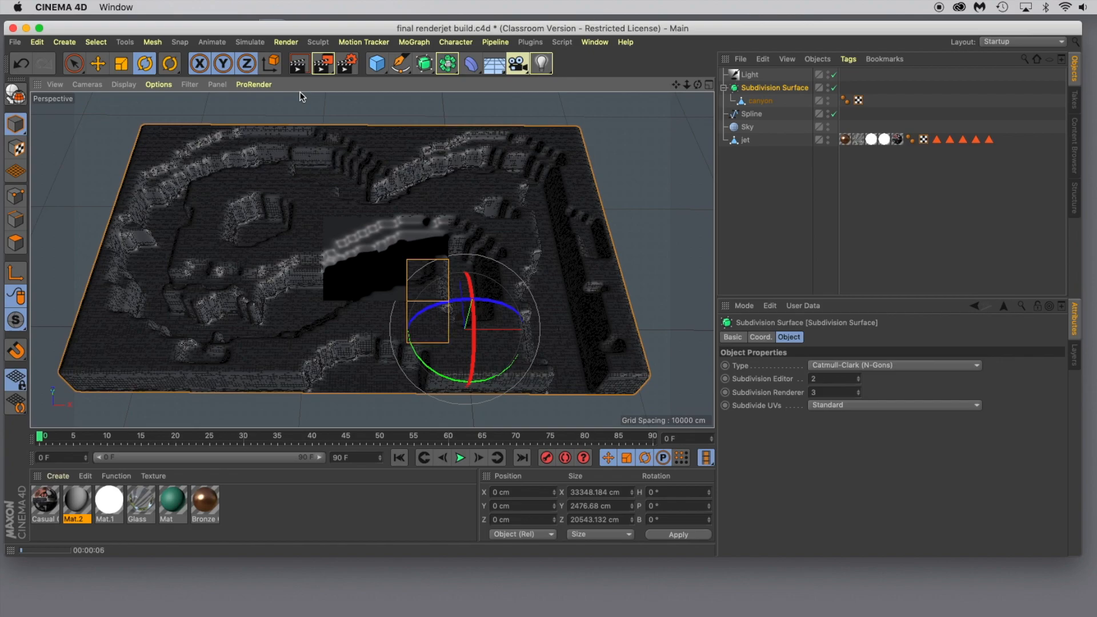
left_click(377, 278)
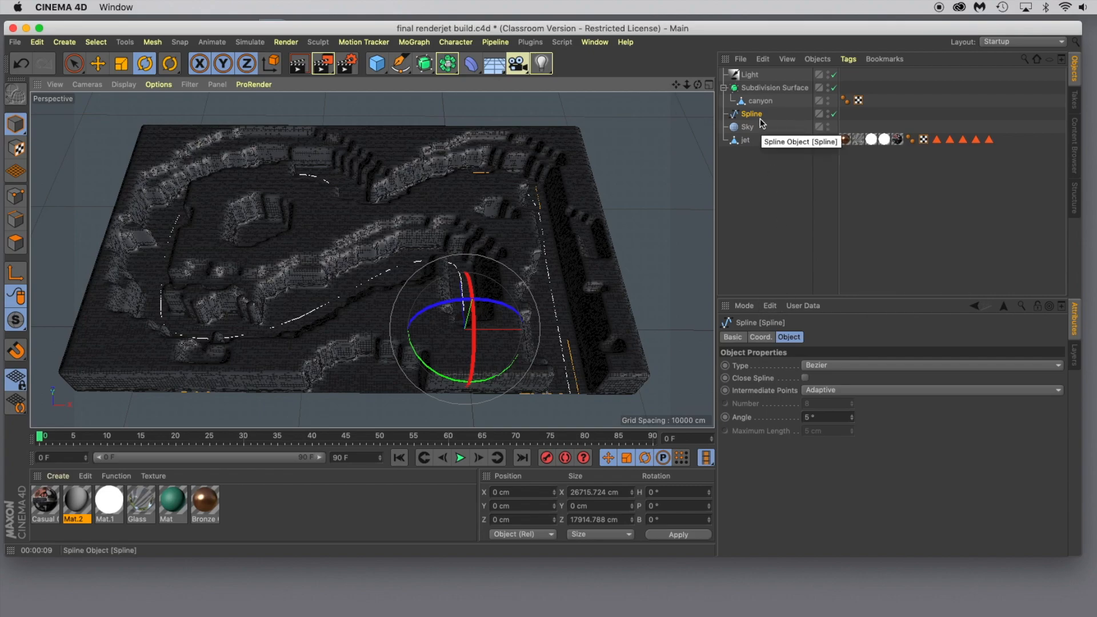
Add an omni light and colour it pale blue with hue 189°, saturation 21 % and value 100 %
left_click(544, 64)
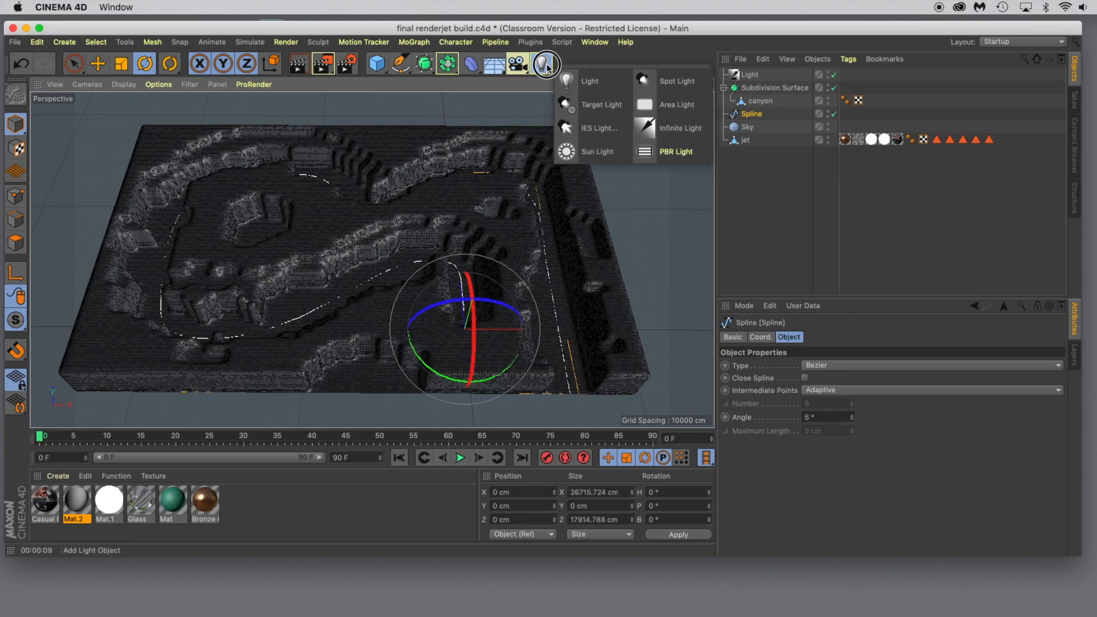
left_click(583, 80)
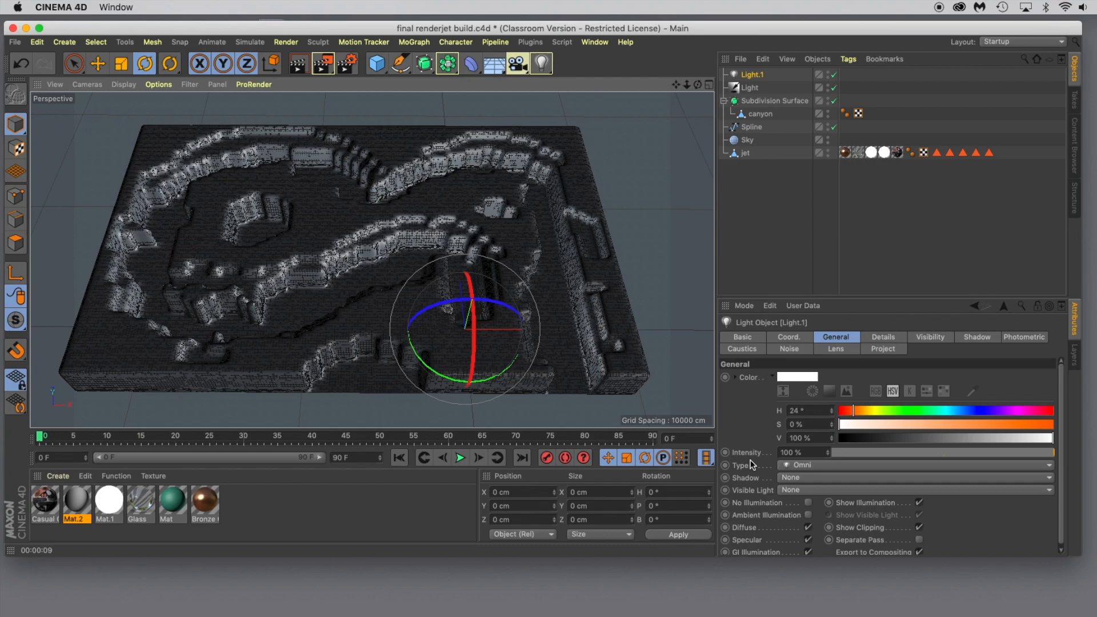
left_click(951, 411)
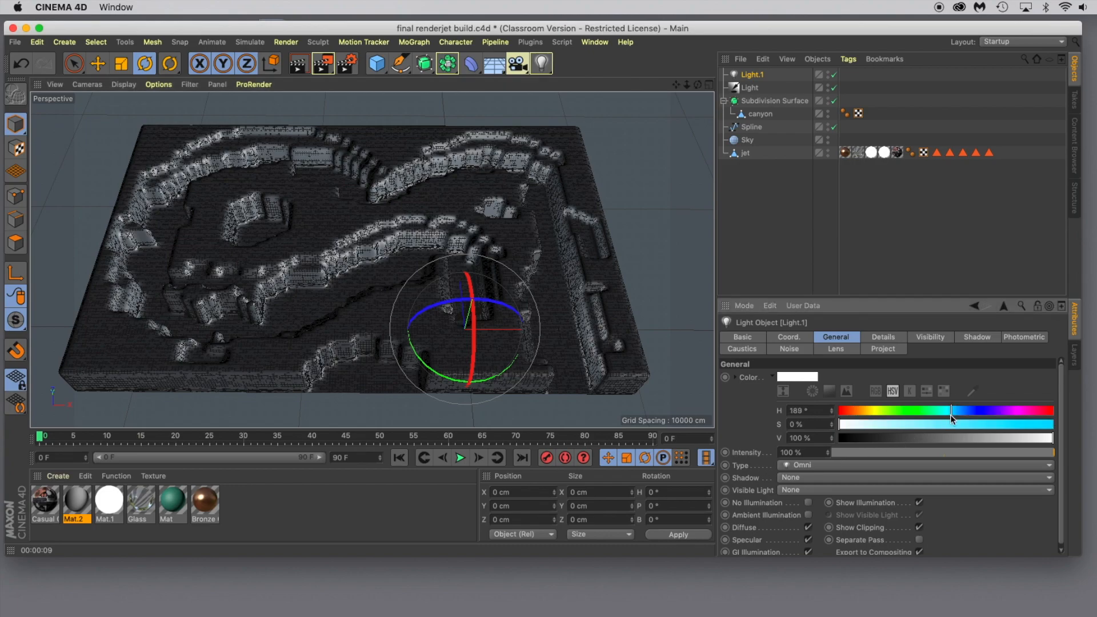
left_click(898, 424)
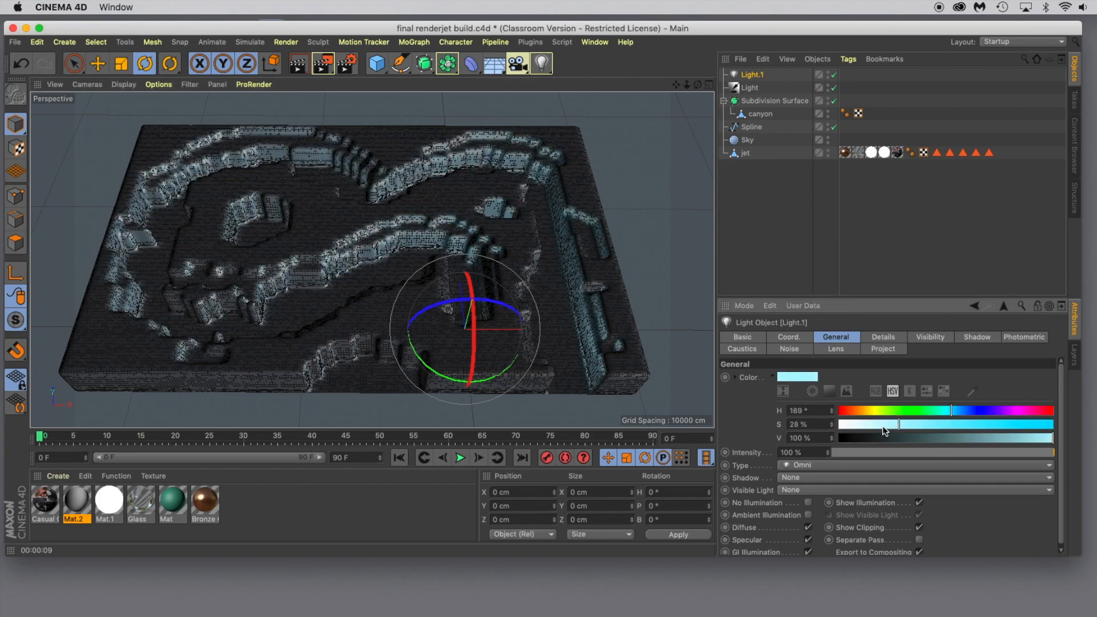
left_click_drag(900, 427, 885, 429)
Turn on Ambient Illumination for the pale blue omni light and test-render the canyon view
left_click(808, 515)
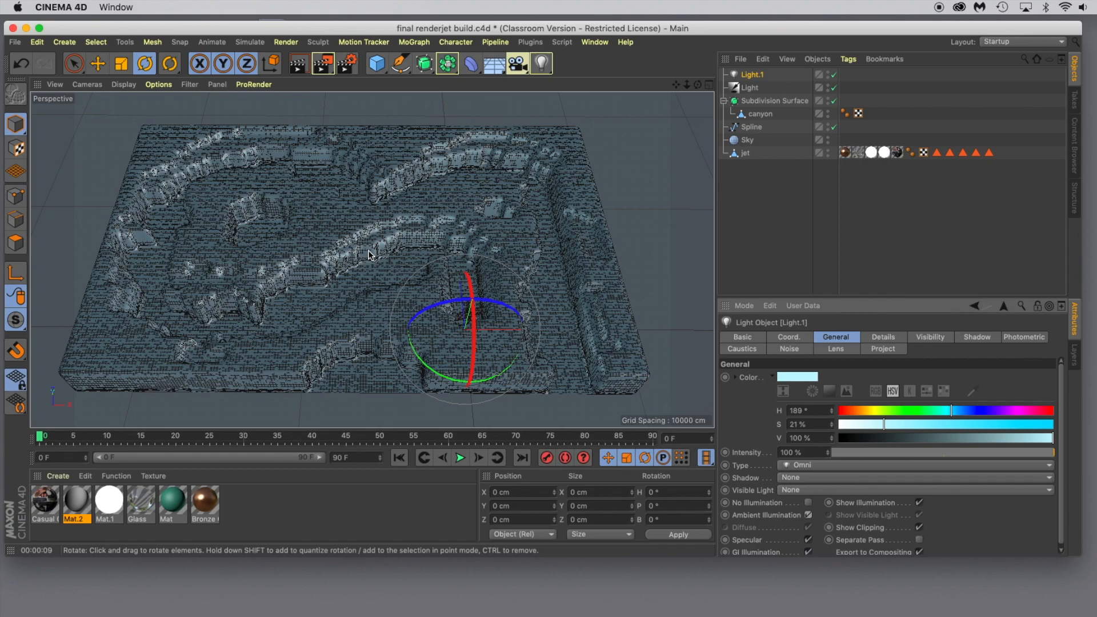
left_click(297, 64)
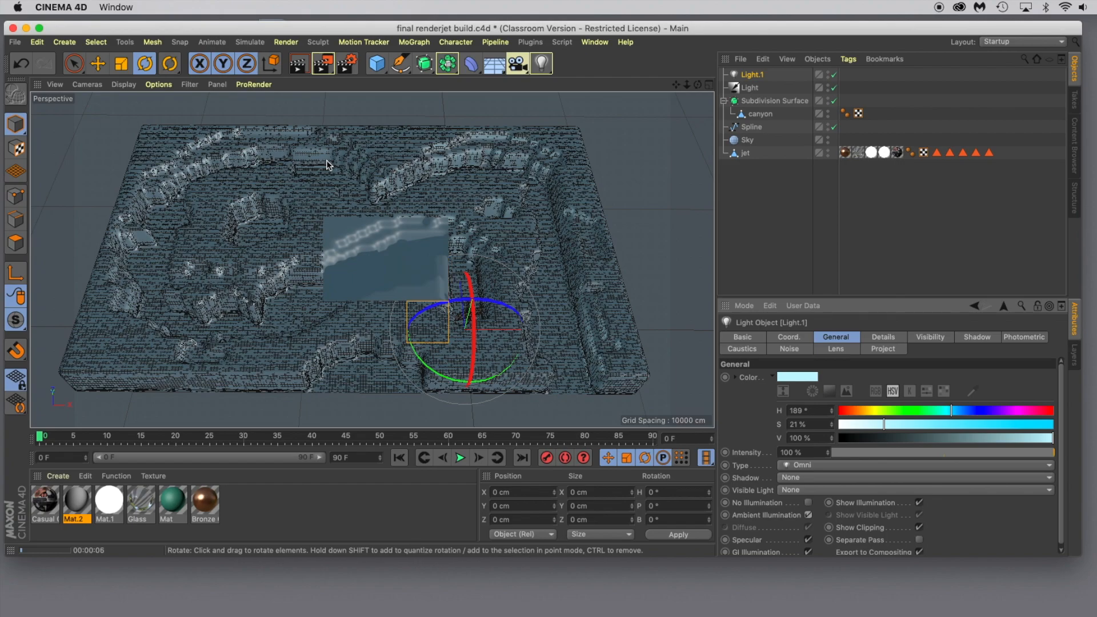
left_click(344, 225)
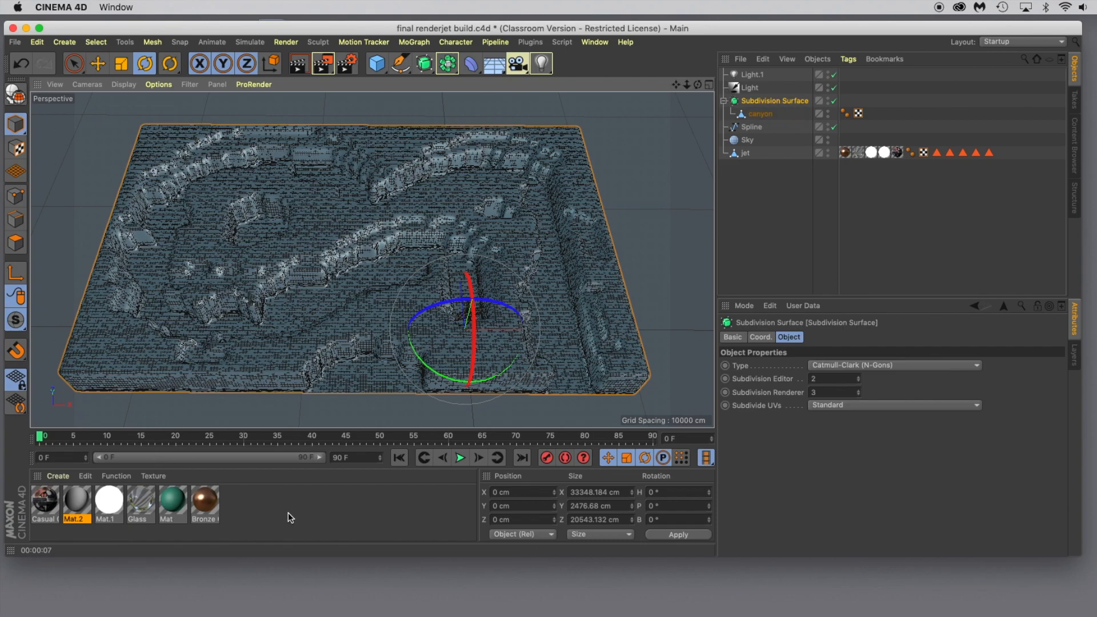
Create a rocky textured material and a plain grey-green material with hue 128°, saturation 8 % and value 66 %
double_click(247, 511)
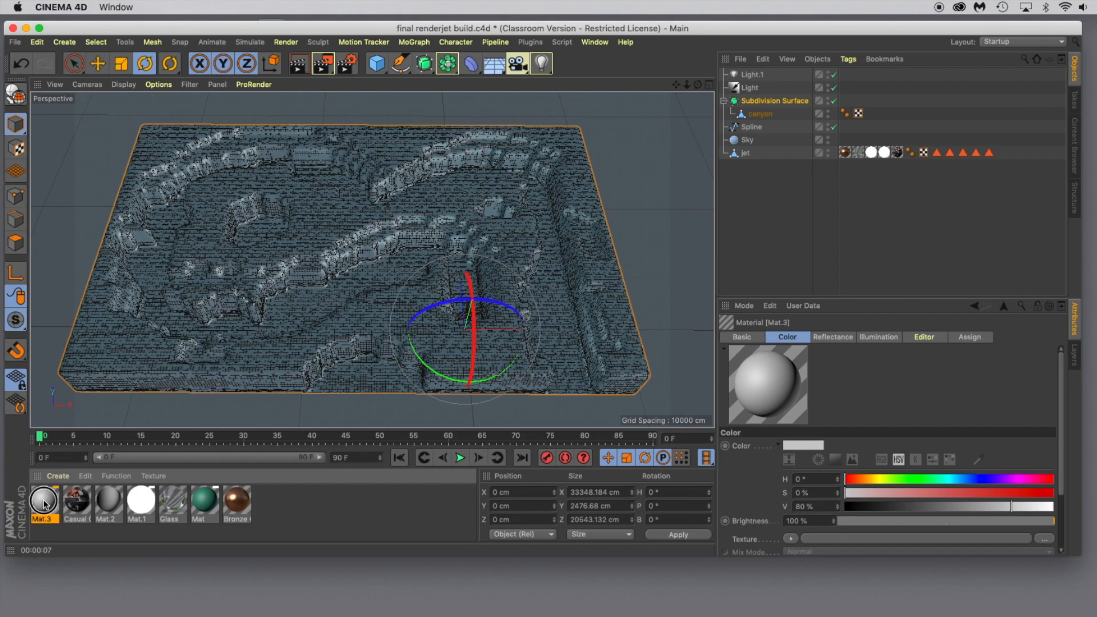
double_click(45, 502)
left_click_drag(296, 107, 620, 99)
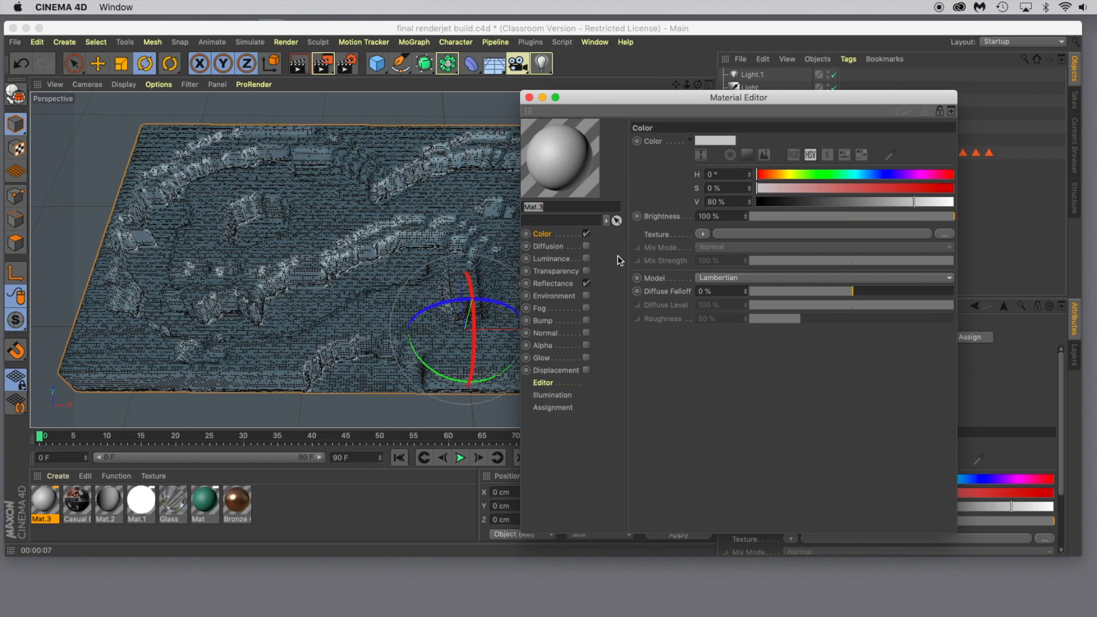
left_click(702, 234)
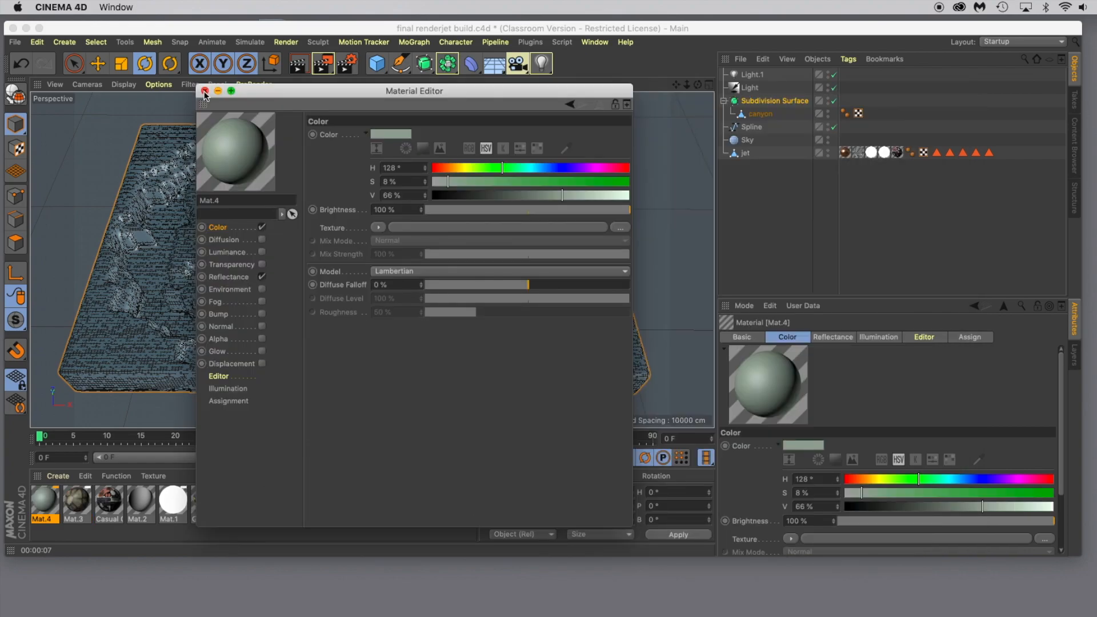
left_click(200, 93)
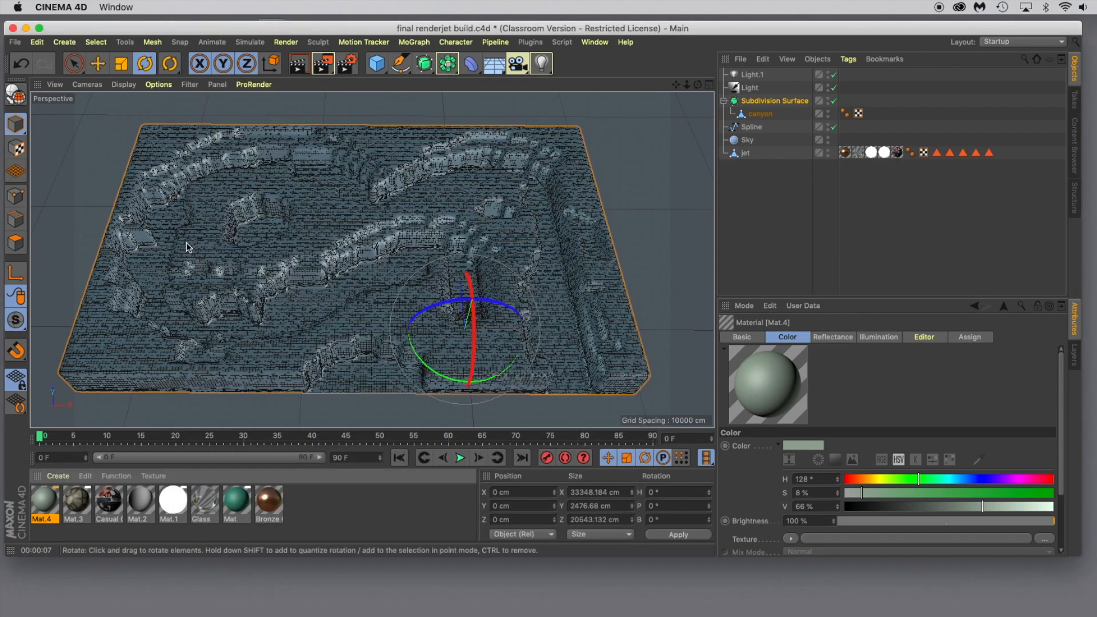
Apply the Sandstone 04 material from the Content Browser's Stone material presets to the canyon mesh
left_click(1074, 152)
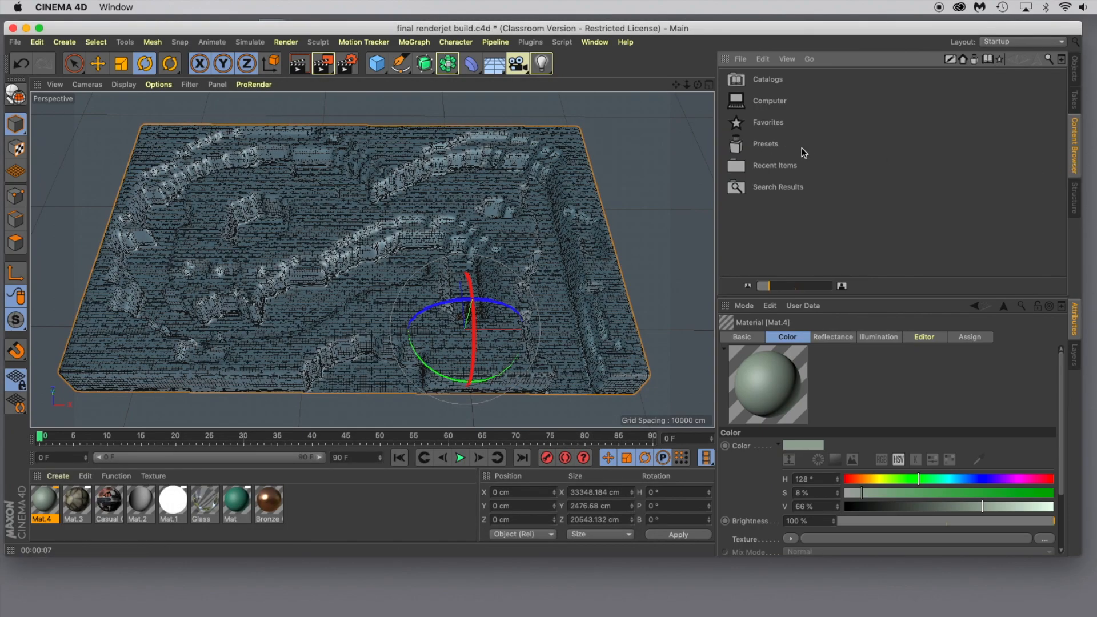
left_click(770, 143)
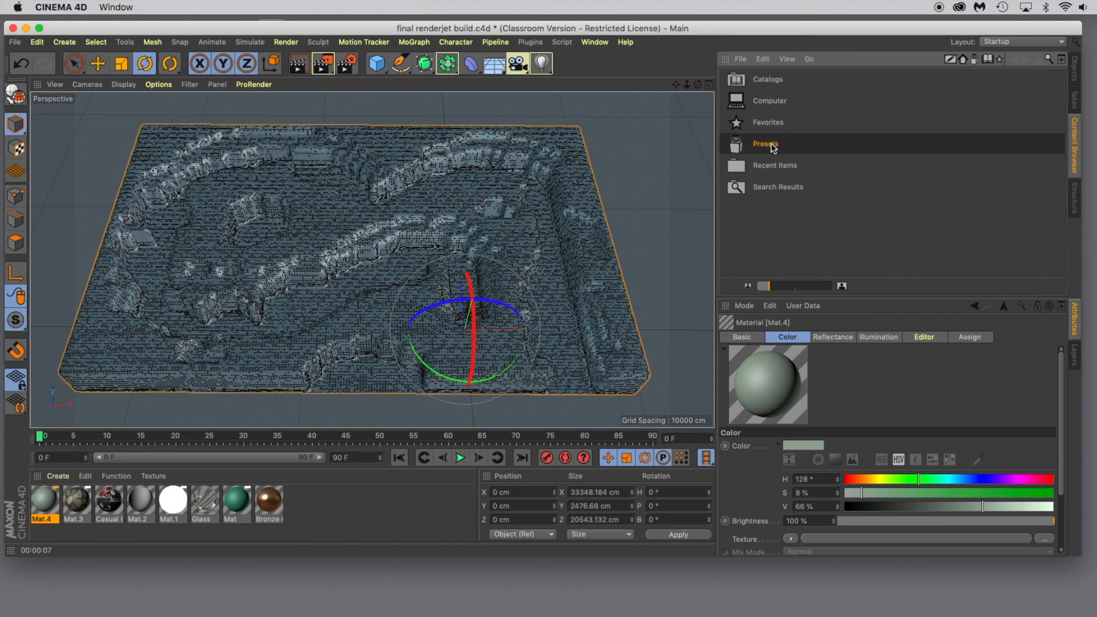
double_click(771, 145)
double_click(762, 233)
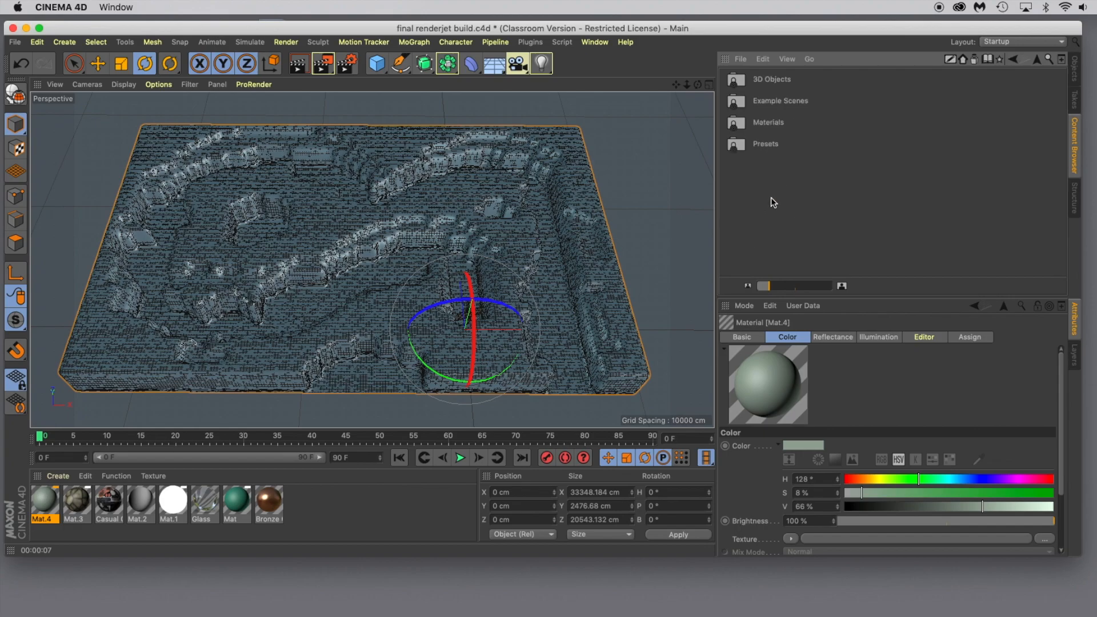
double_click(769, 125)
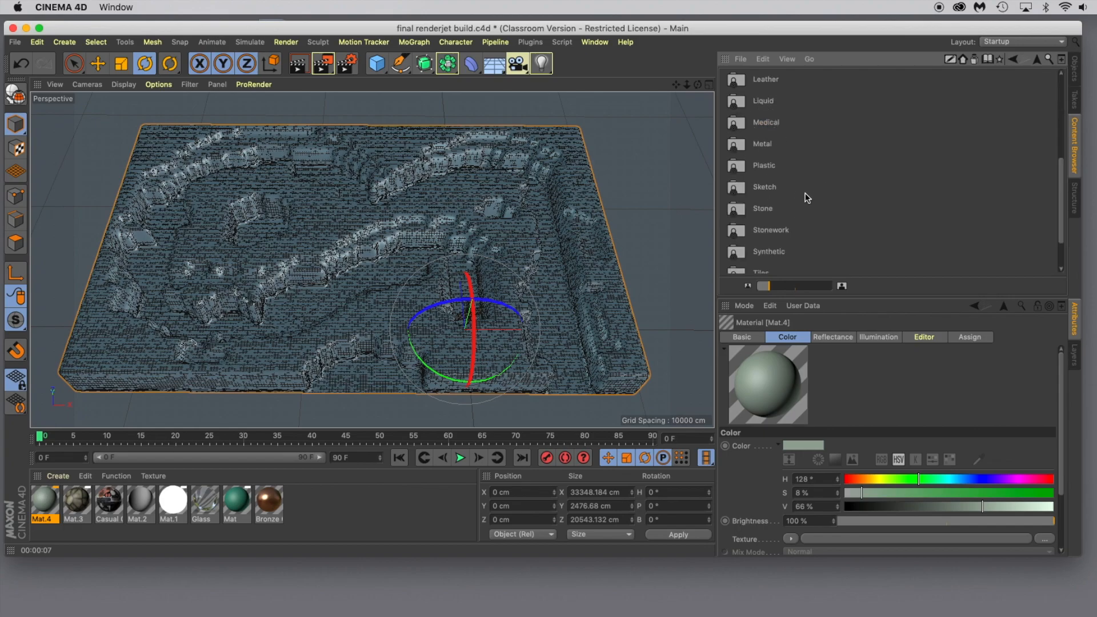
scroll(830, 192, "down", 1)
scroll(830, 198, "down", 2)
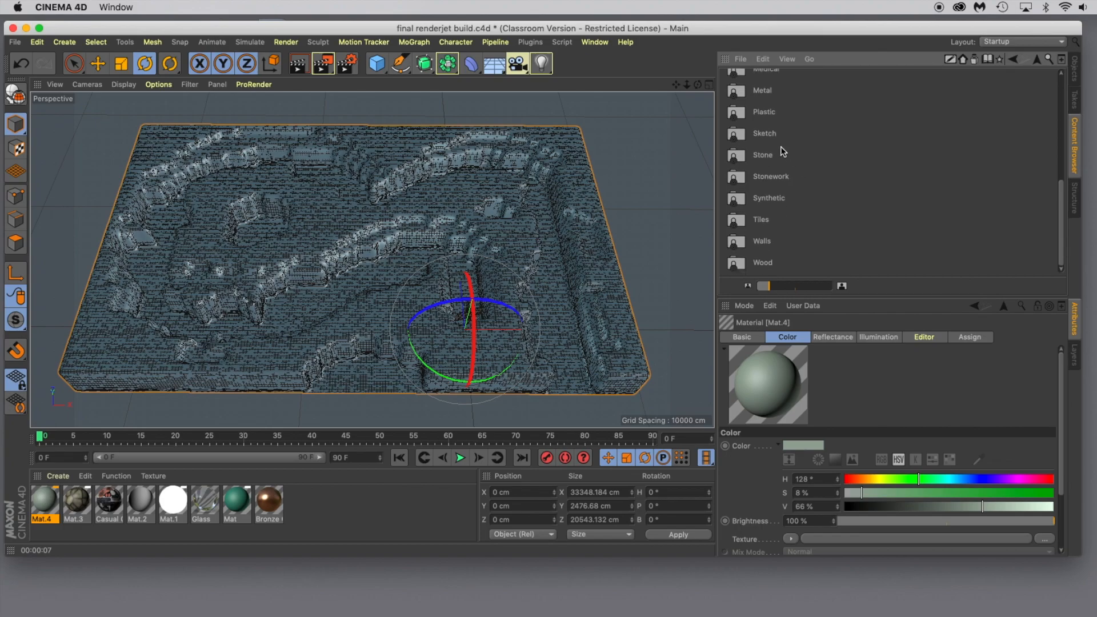
double_click(770, 156)
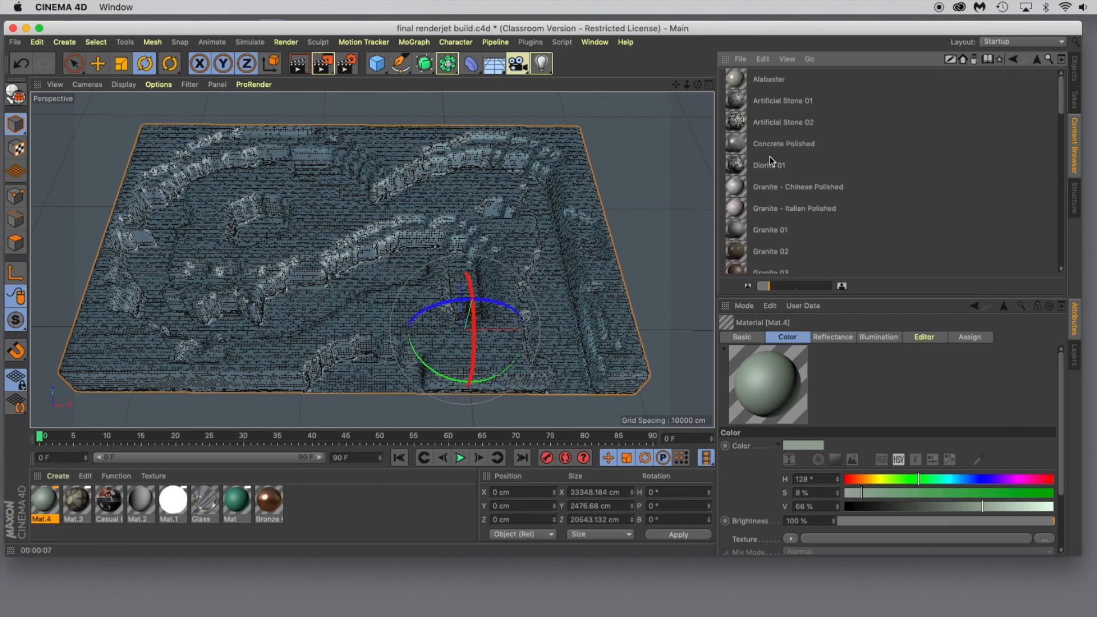
scroll(788, 221, "down", 3)
scroll(790, 221, "down", 10)
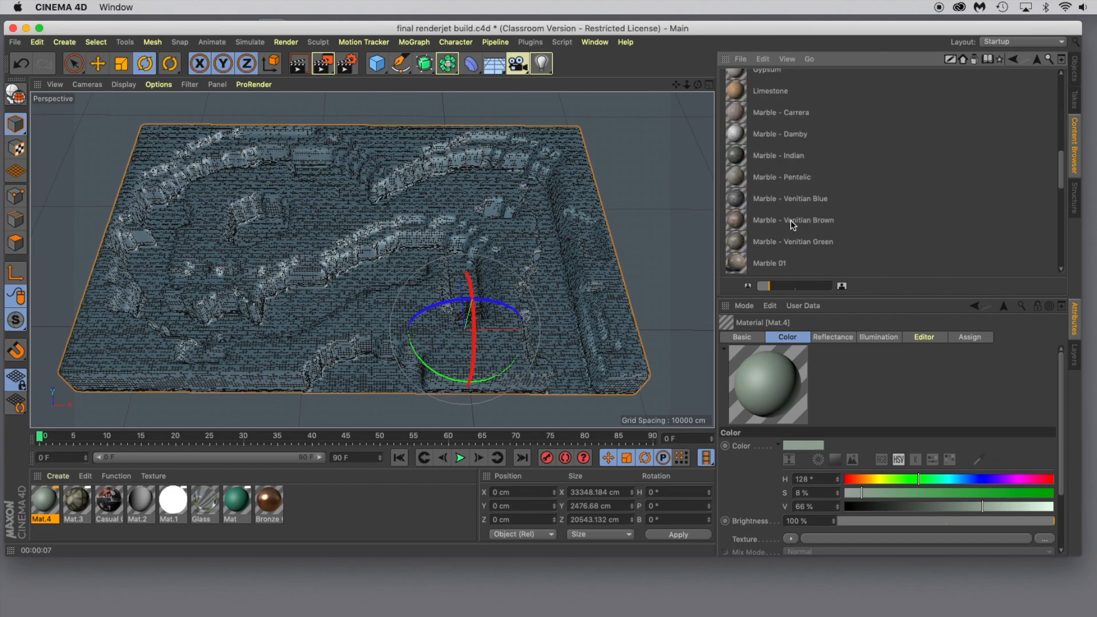
left_click_drag(742, 177, 264, 312)
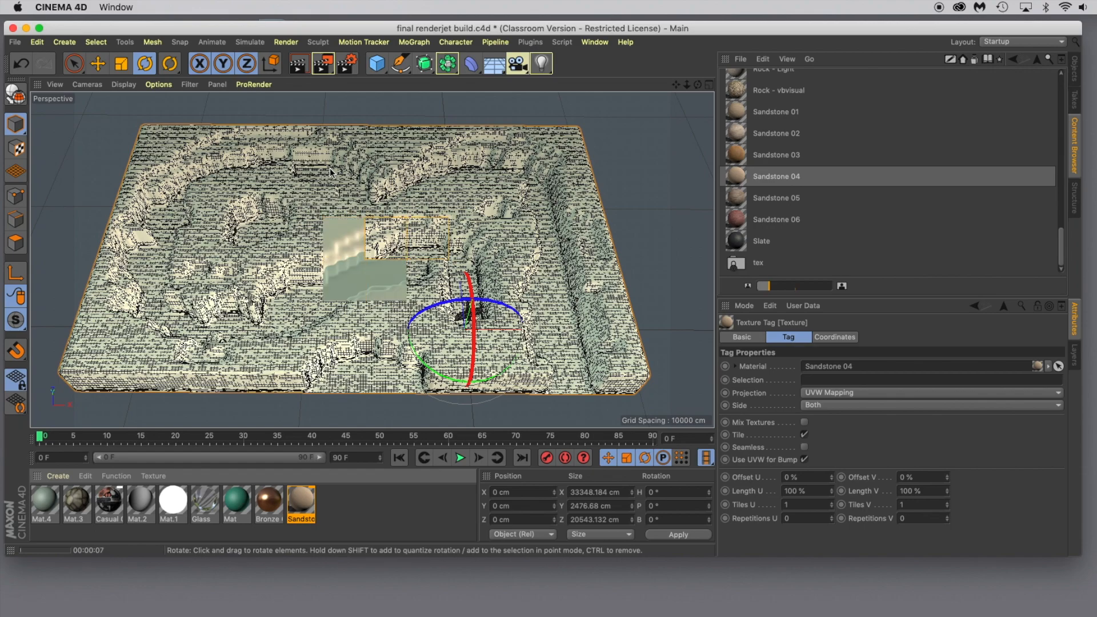
Soften the omni light's pale blue colour to hue 182° and saturation 7 %
left_click(1075, 71)
left_click(753, 88)
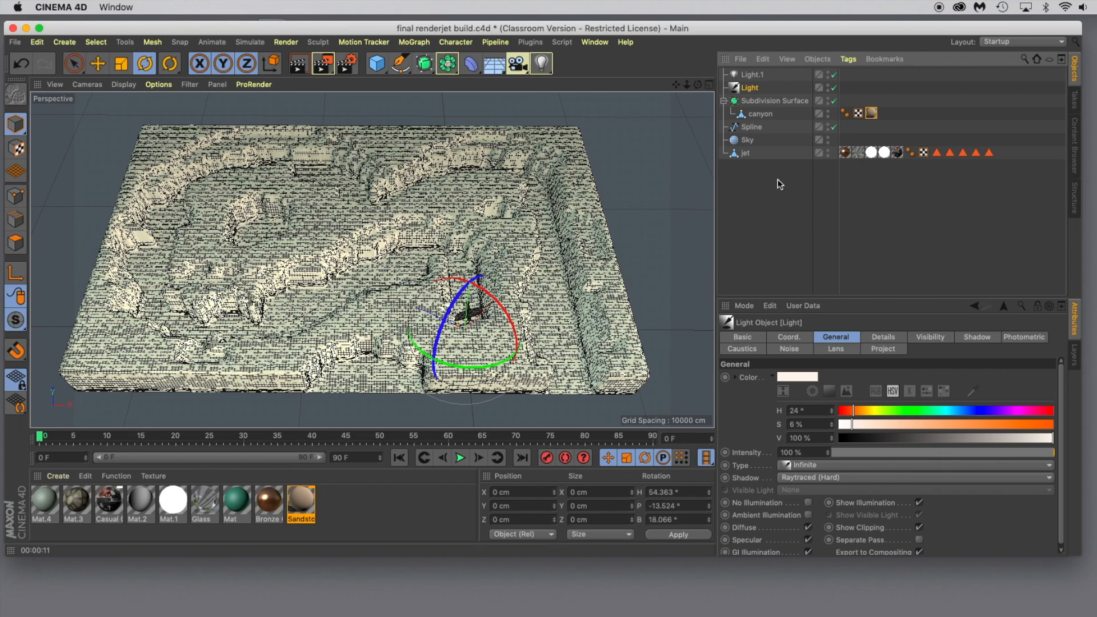
left_click(751, 77)
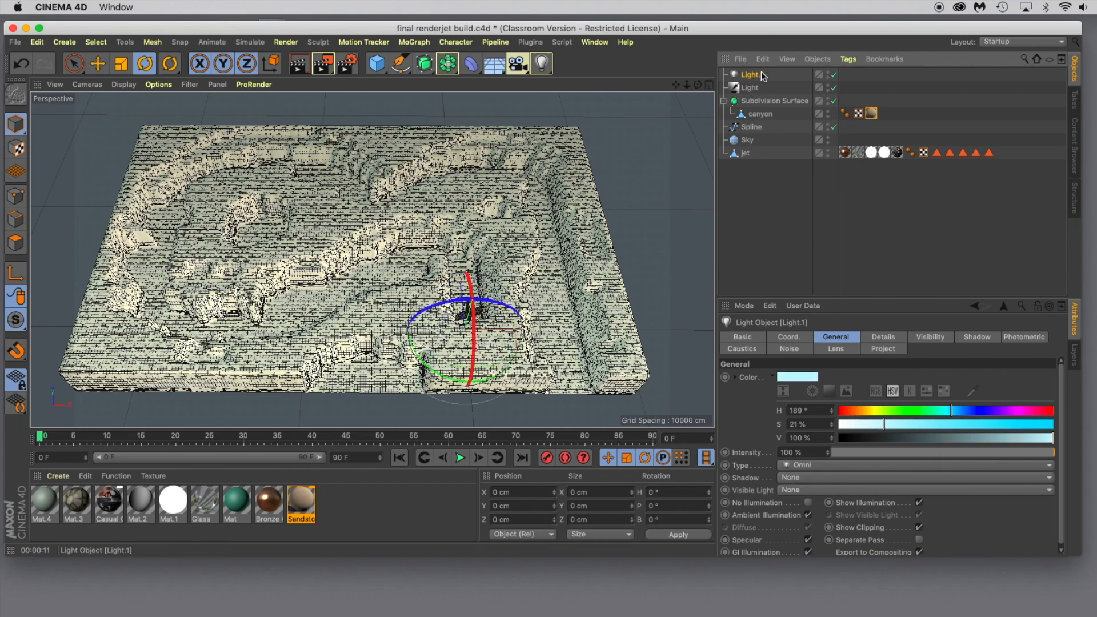
left_click_drag(884, 426, 855, 427)
left_click_drag(954, 416, 947, 417)
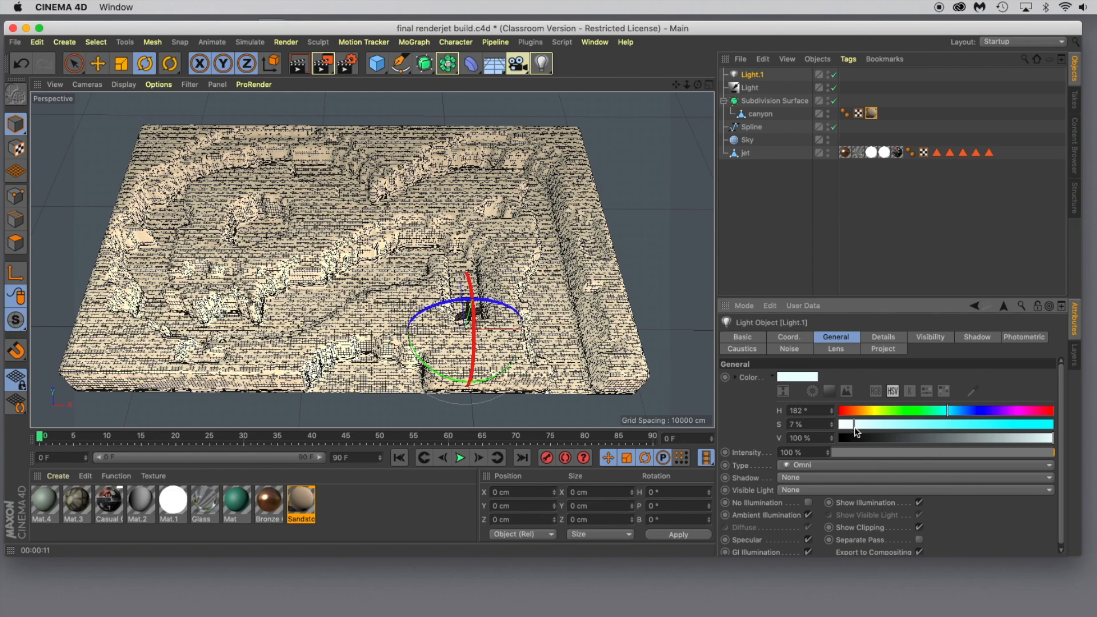
left_click(853, 427)
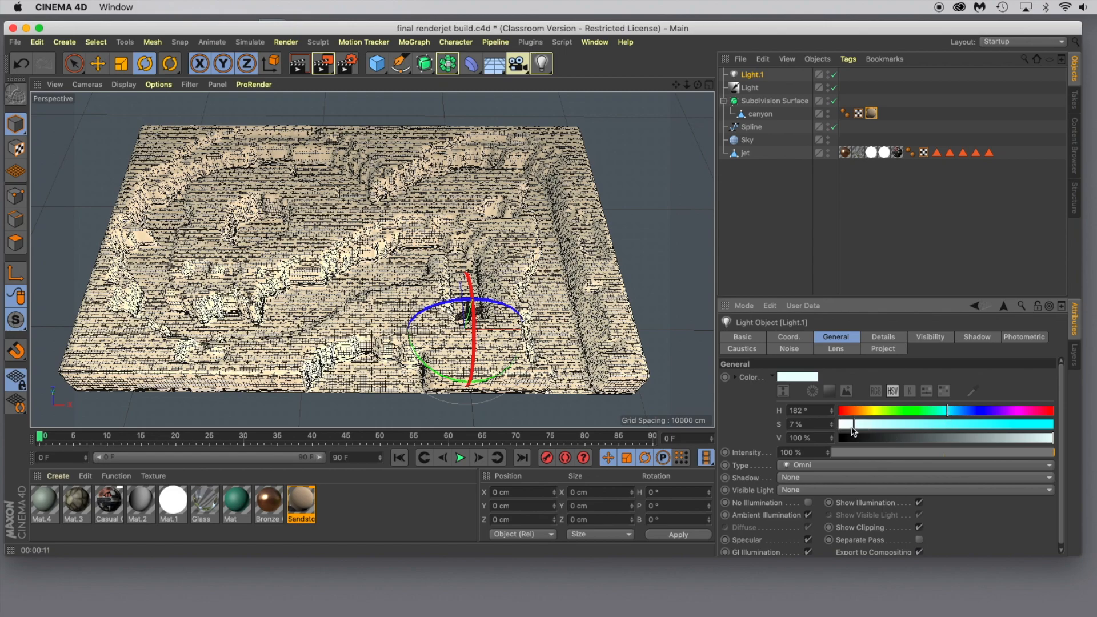